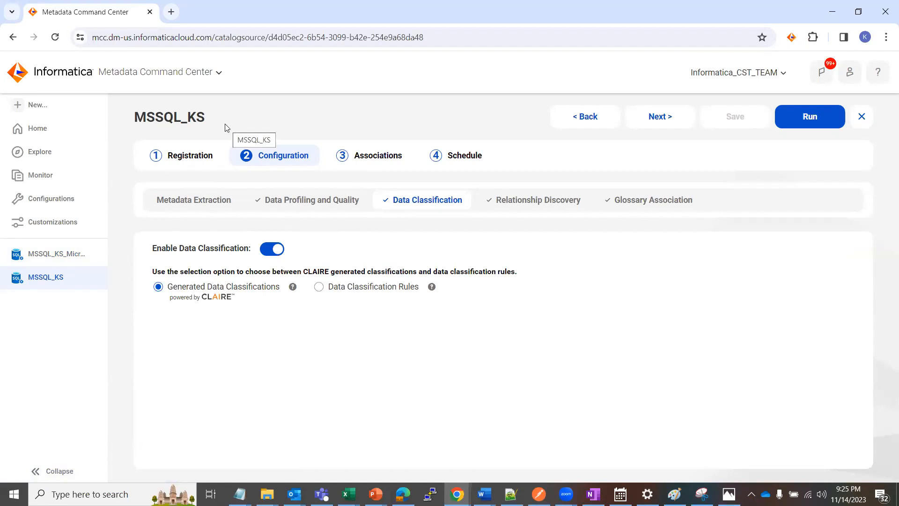
# - Review the MSSQL_KS catalog source's registration and connection properties, then return to its Data Classification configuration
pyautogui.click(212, 151)
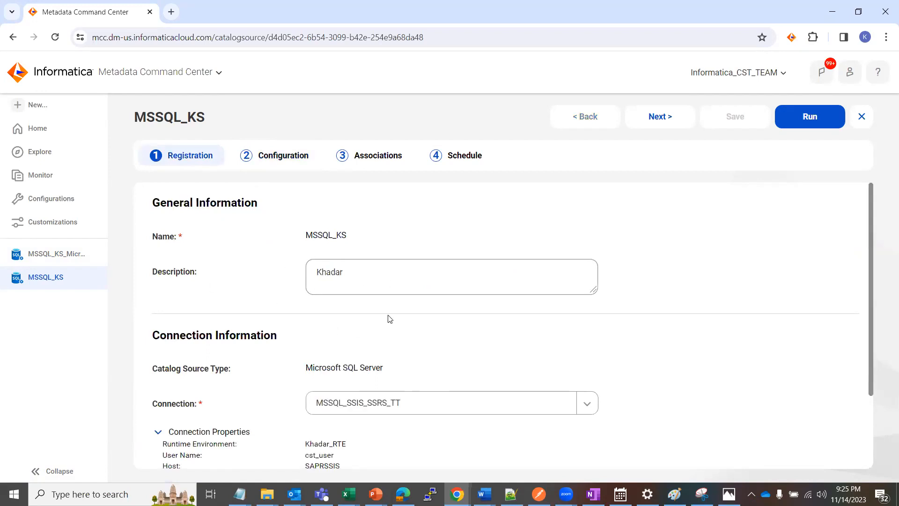
pyautogui.scroll(-1, 384, 321)
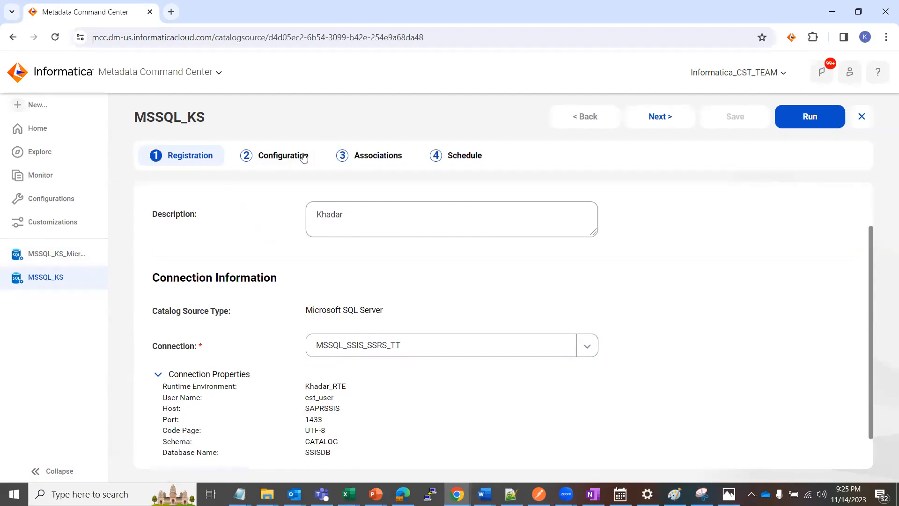
pyautogui.click(285, 157)
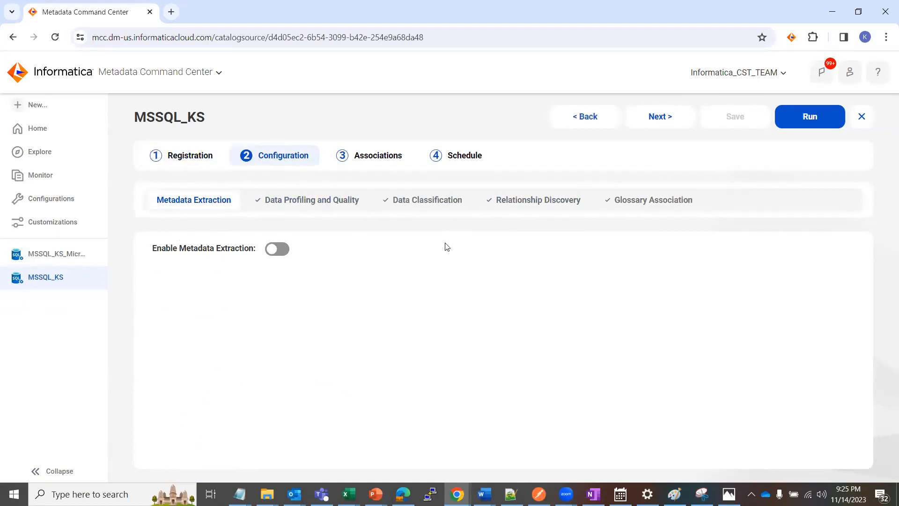
pyautogui.click(437, 201)
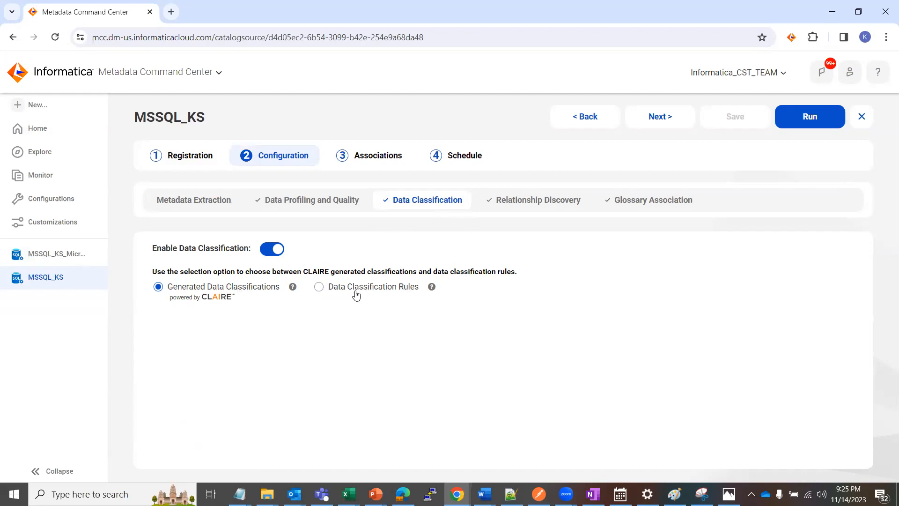
# - Switch the classification option to Data Classification Rules and view the selectable data classifications without adding any
pyautogui.click(319, 287)
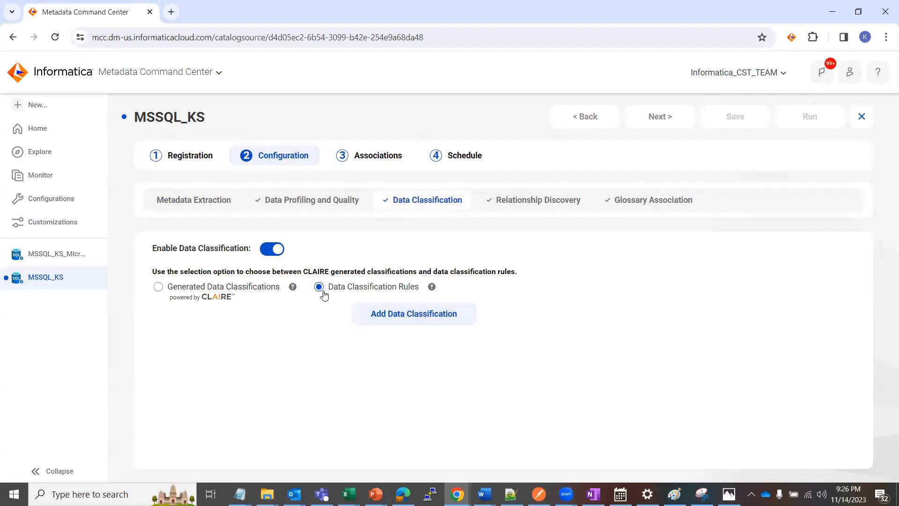
pyautogui.click(411, 316)
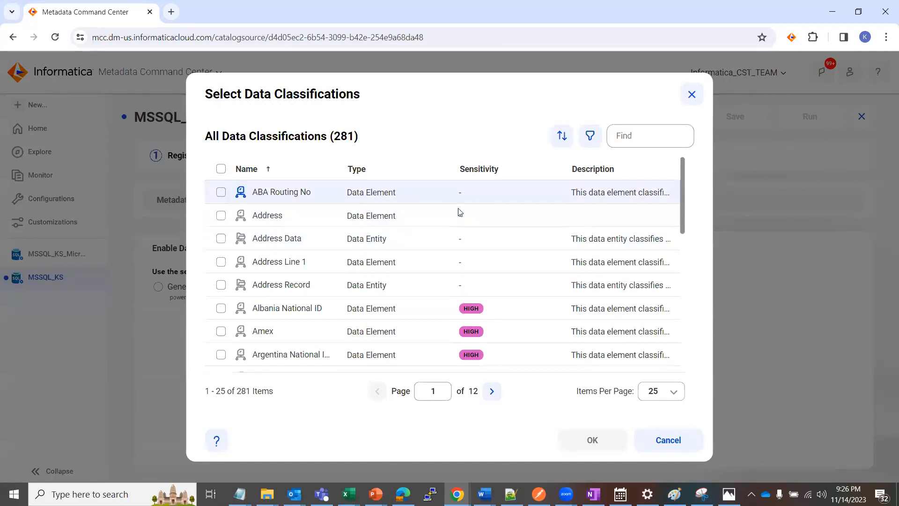
pyautogui.click(668, 439)
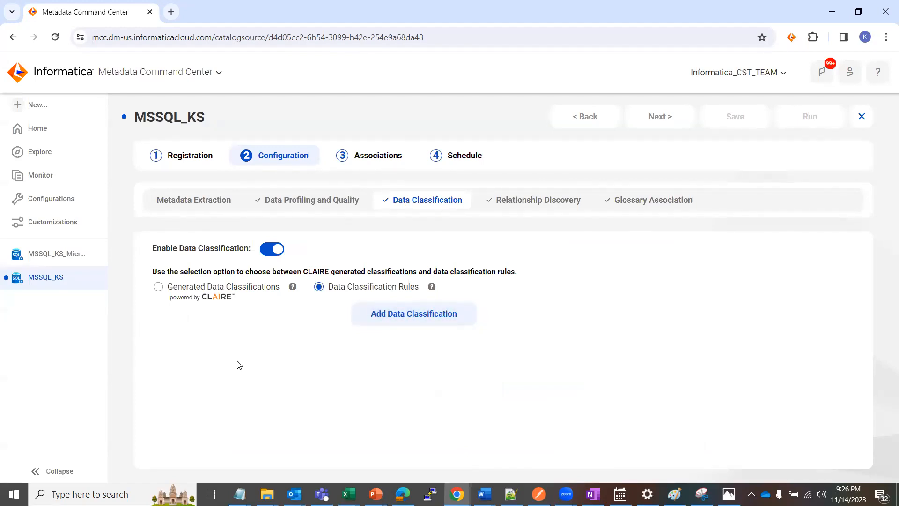
# - Choose Generated Data Classifications powered by CLAIRE and save the catalog source
pyautogui.click(158, 289)
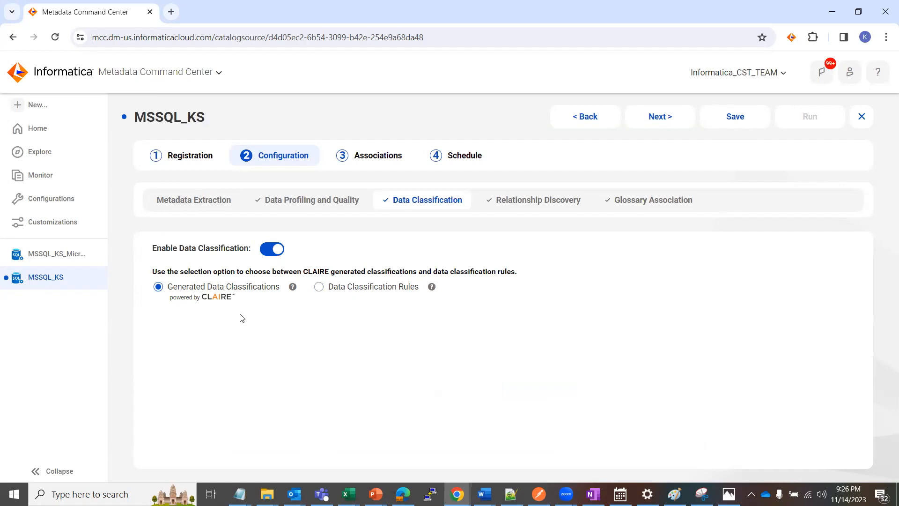
pyautogui.click(726, 117)
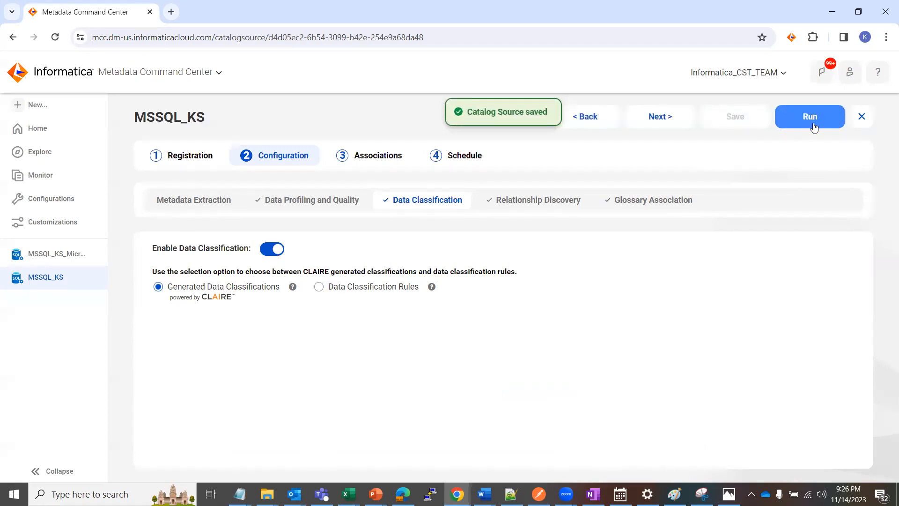
# - View the scope of run options for the MSSQL_KS catalog source job without starting it
pyautogui.click(818, 120)
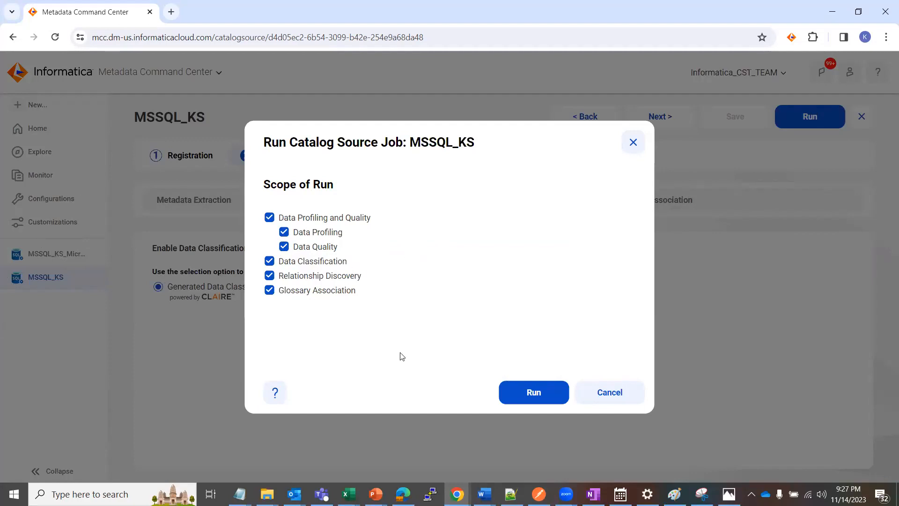
pyautogui.click(632, 391)
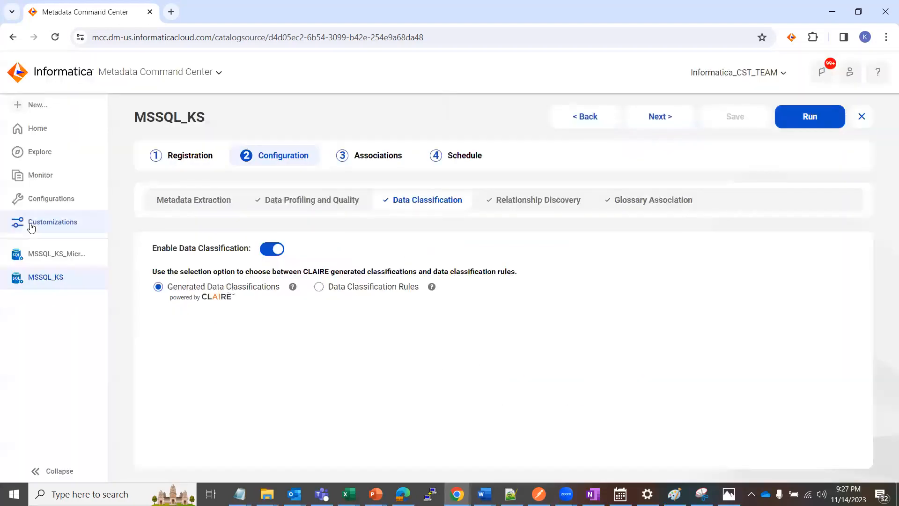
# - Examine the task list and Auto Classification results of the completed MSSQL_KS Microsoft SQL Server job
pyautogui.click(44, 254)
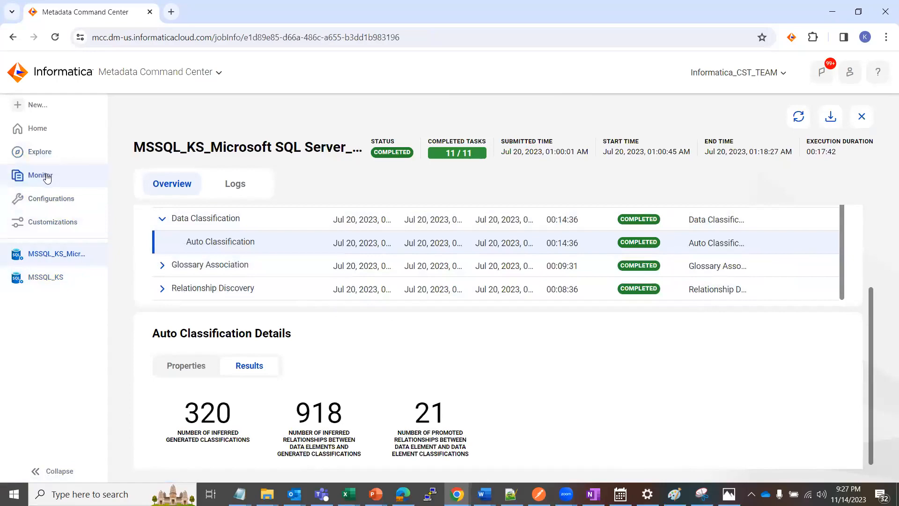
pyautogui.scroll(1, 304, 248)
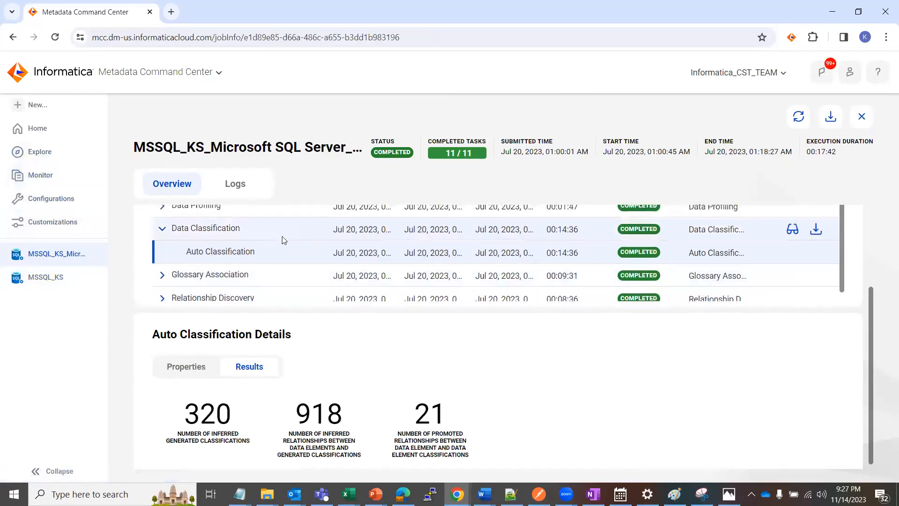
pyautogui.scroll(2, 285, 241)
pyautogui.scroll(-1, 301, 263)
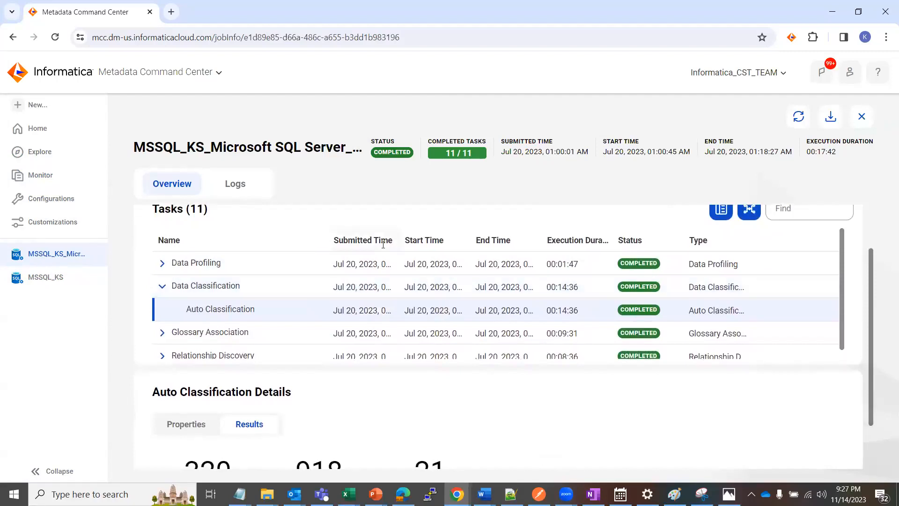
pyautogui.scroll(-3, 281, 271)
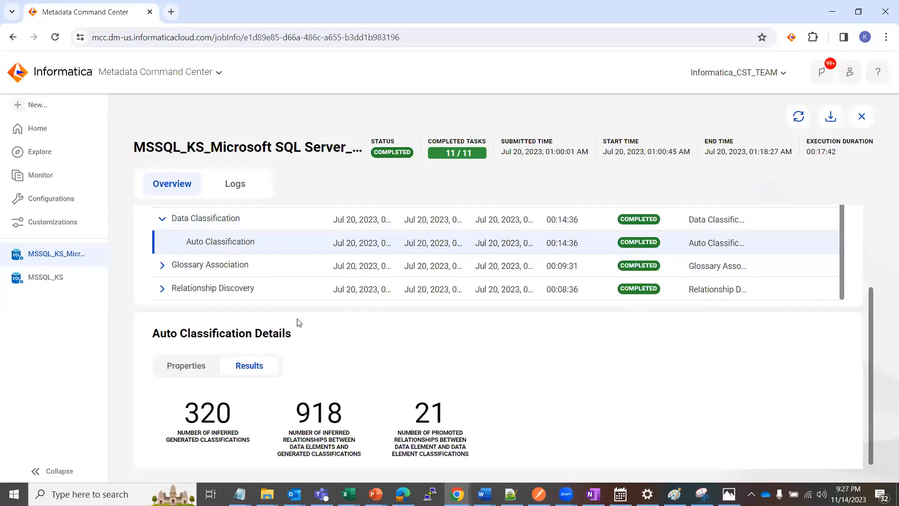
# - Open the Data Governance and Catalog service in a new browser tab and switch to it
pyautogui.click(219, 73)
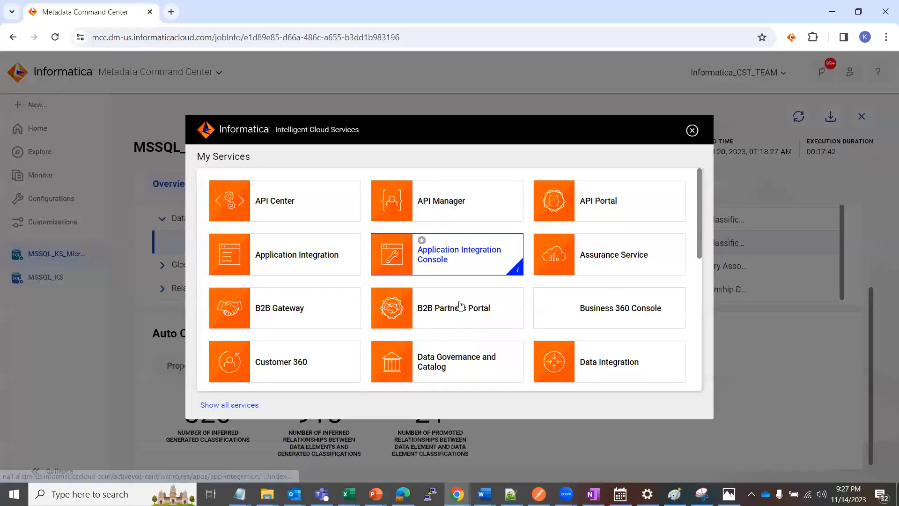
pyautogui.scroll(-1, 422, 267)
pyautogui.rightClick(448, 303)
pyautogui.click(476, 315)
pyautogui.click(181, 5)
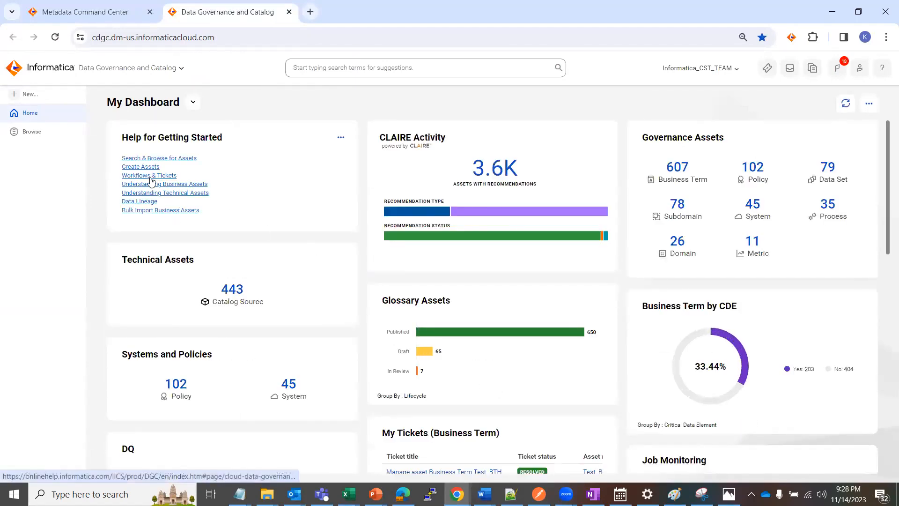
# - Rerun the recent search for data elements with any generated classification and in catalog source "MSSQL_KS"
pyautogui.click(334, 68)
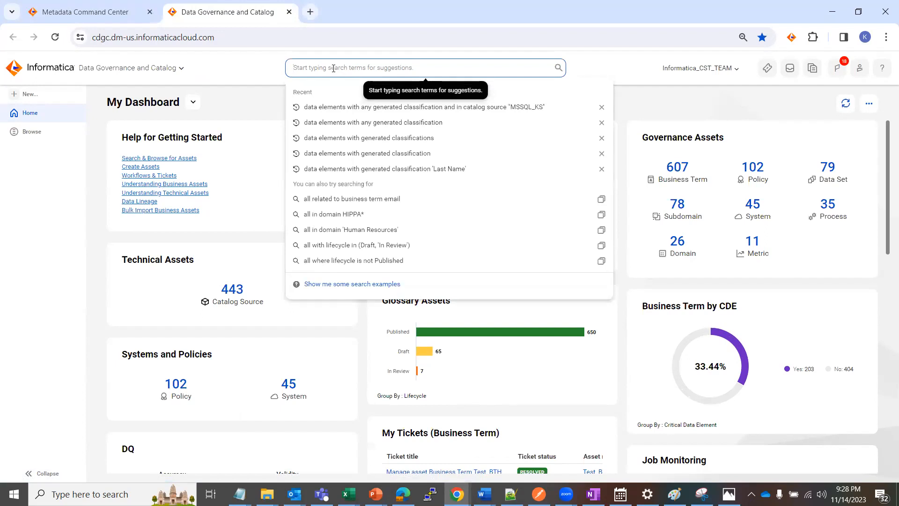
pyautogui.click(470, 110)
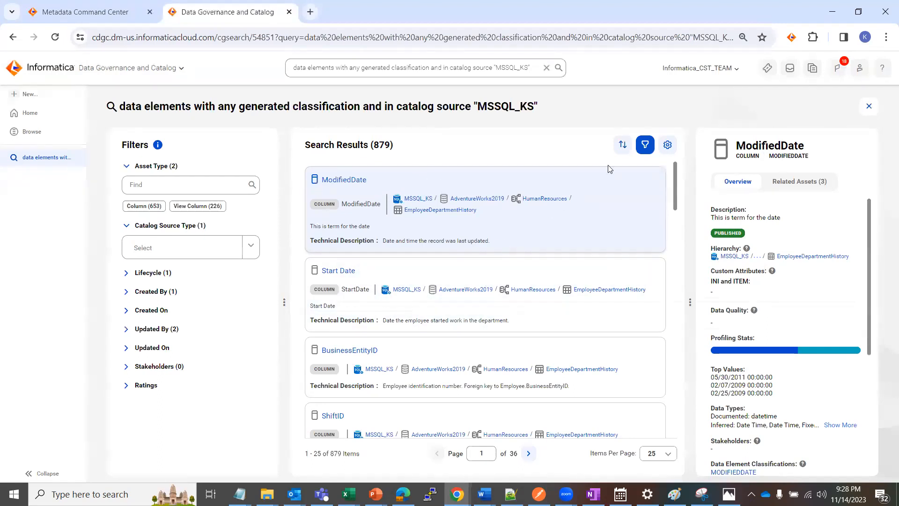
# - Set the search results to show 200 items per page
pyautogui.scroll(-1, 566, 215)
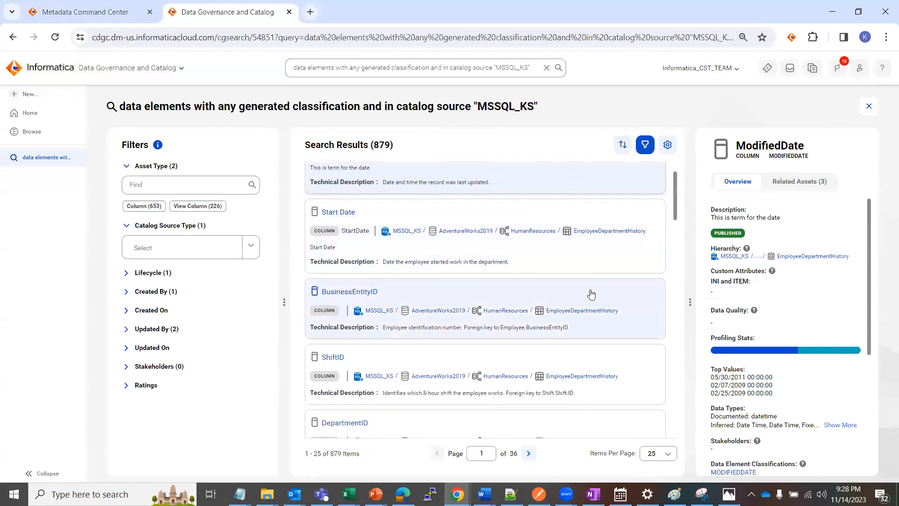
pyautogui.scroll(-4, 590, 292)
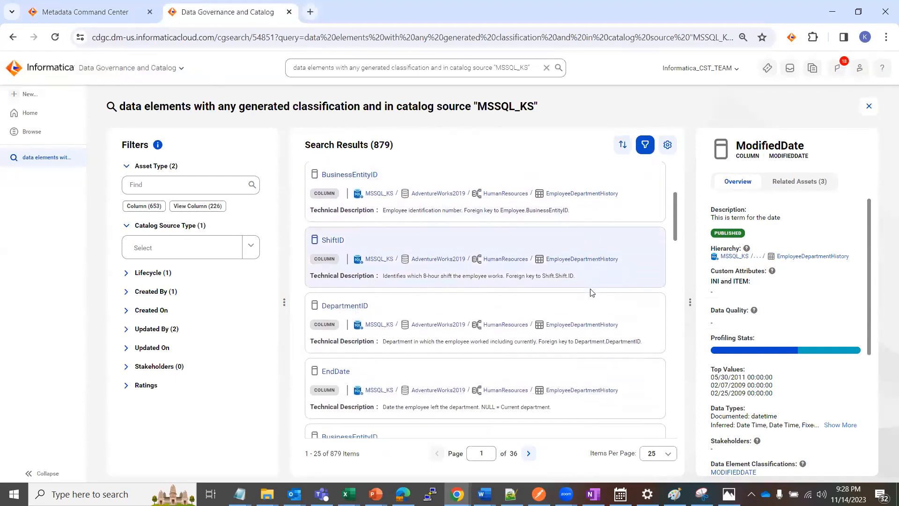
pyautogui.click(670, 455)
pyautogui.click(654, 433)
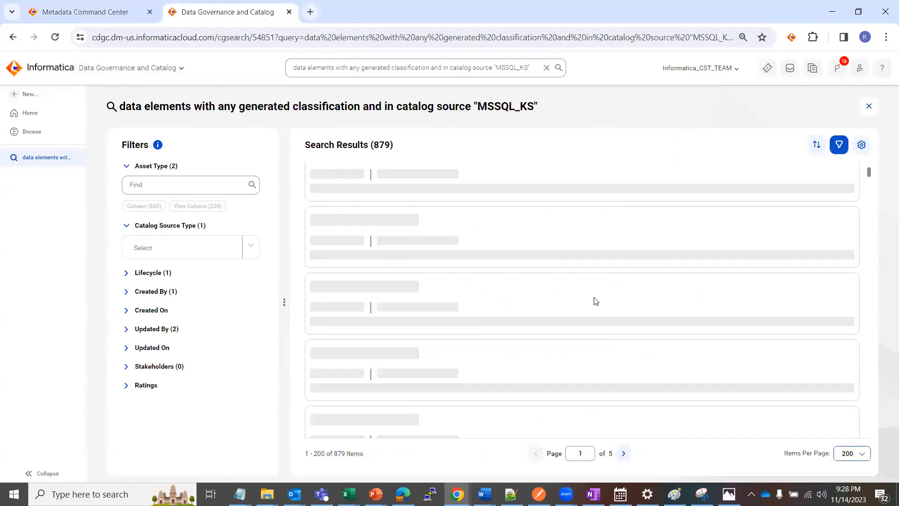
# - Browse the data elements with generated classifications across the first three pages of search results
pyautogui.scroll(5, 594, 301)
pyautogui.scroll(-3, 591, 276)
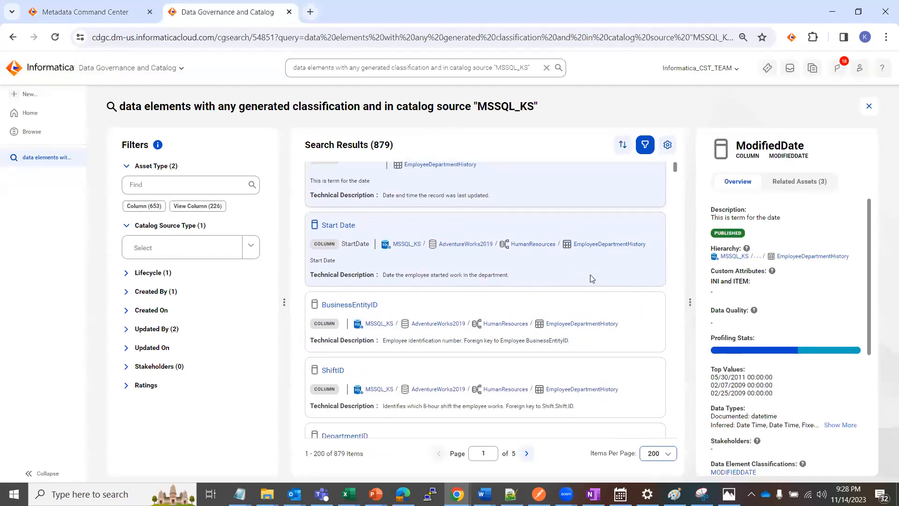
pyautogui.scroll(-5, 590, 312)
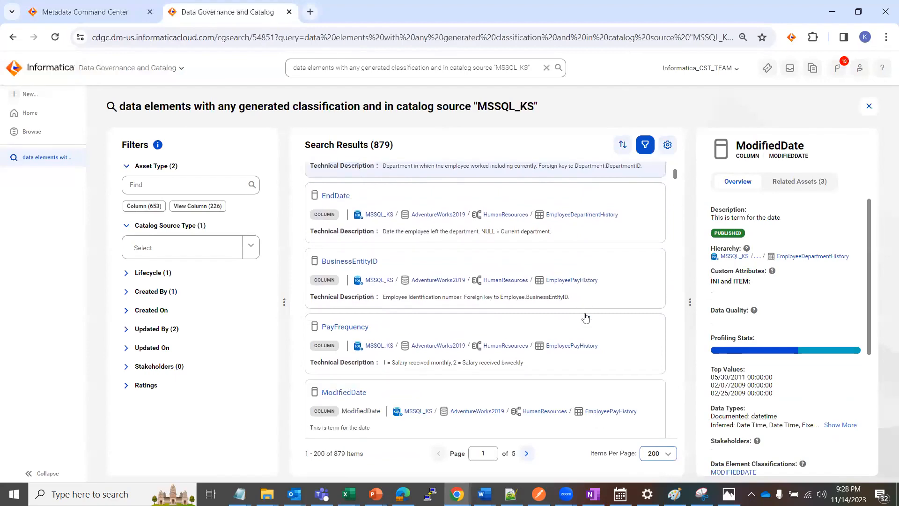
pyautogui.scroll(-10, 587, 346)
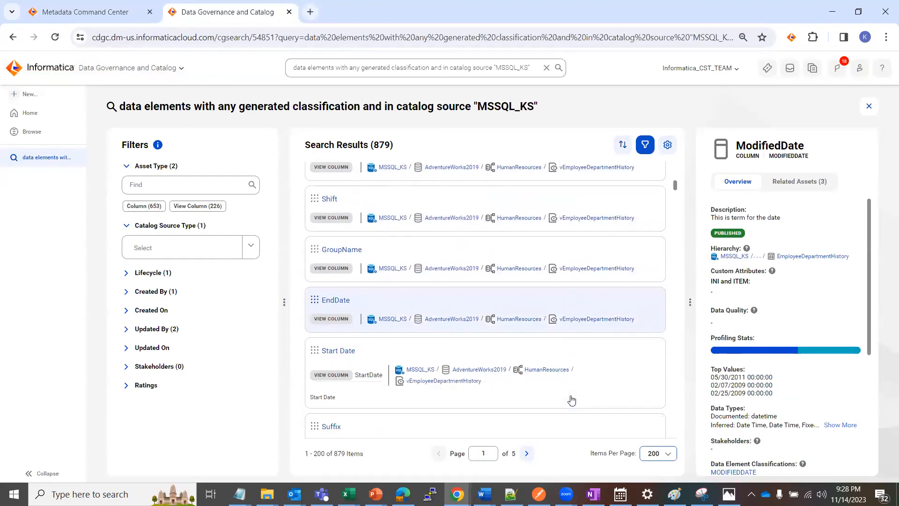
pyautogui.click(527, 454)
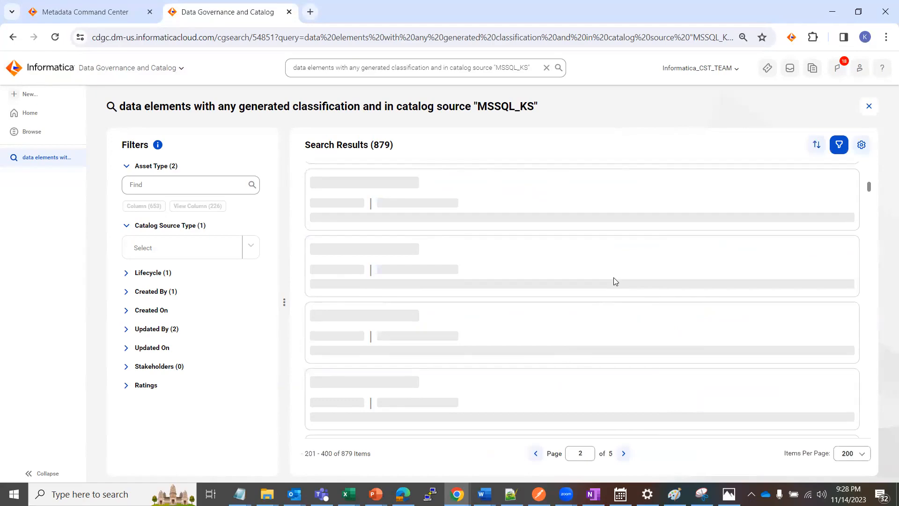
pyautogui.scroll(-8, 592, 266)
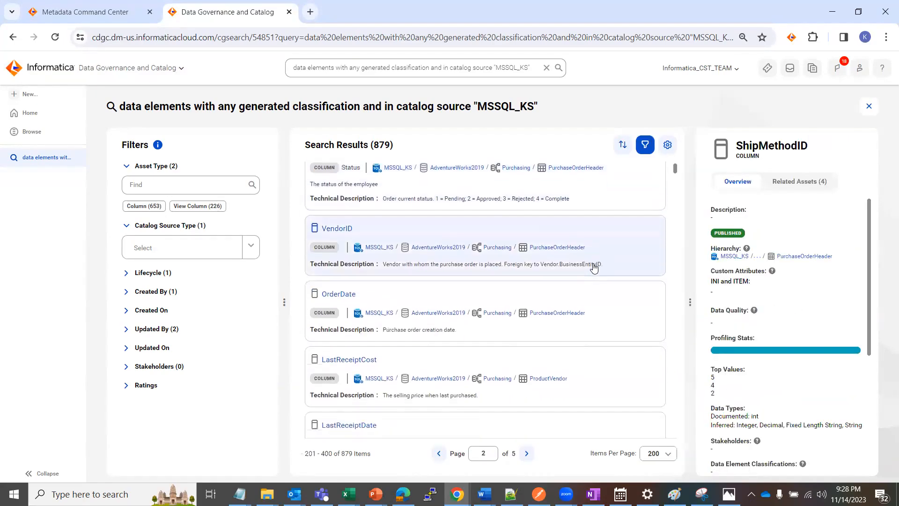
pyautogui.scroll(-10, 594, 268)
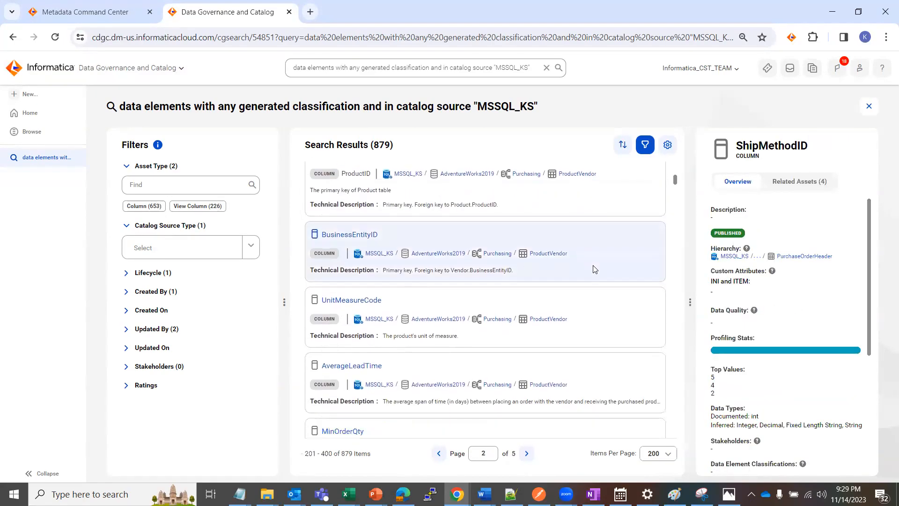
pyautogui.scroll(-10, 556, 367)
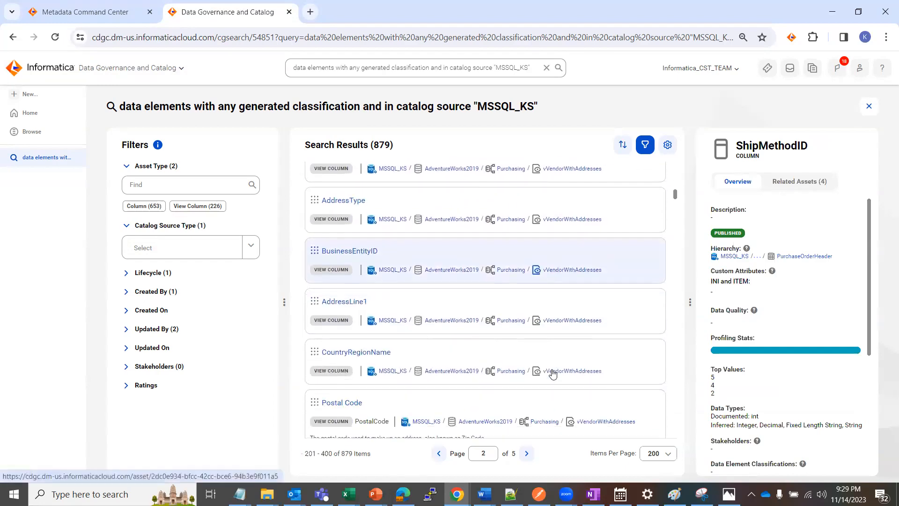
pyautogui.scroll(-5, 548, 370)
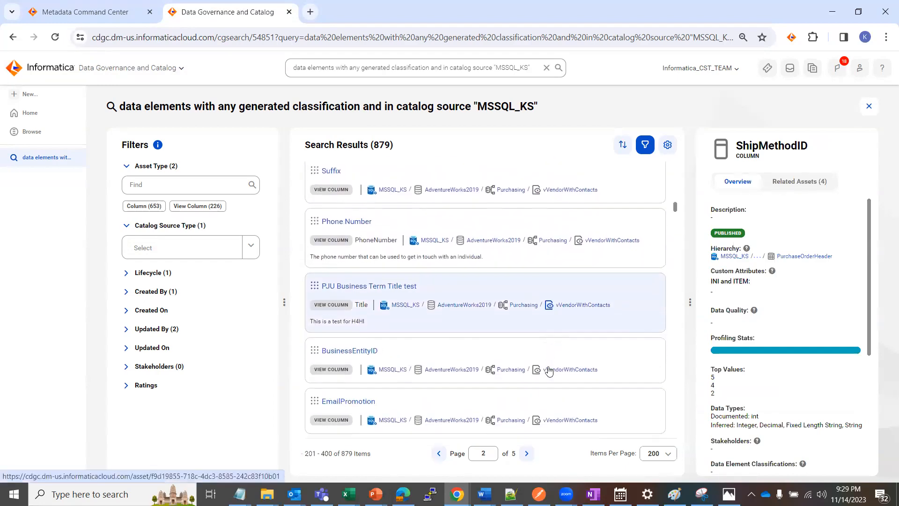
pyautogui.click(527, 453)
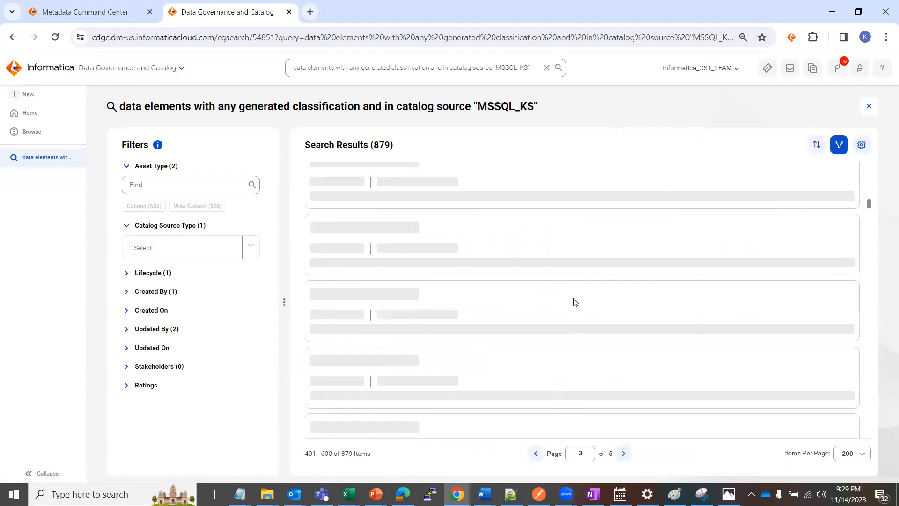
pyautogui.scroll(-5, 568, 302)
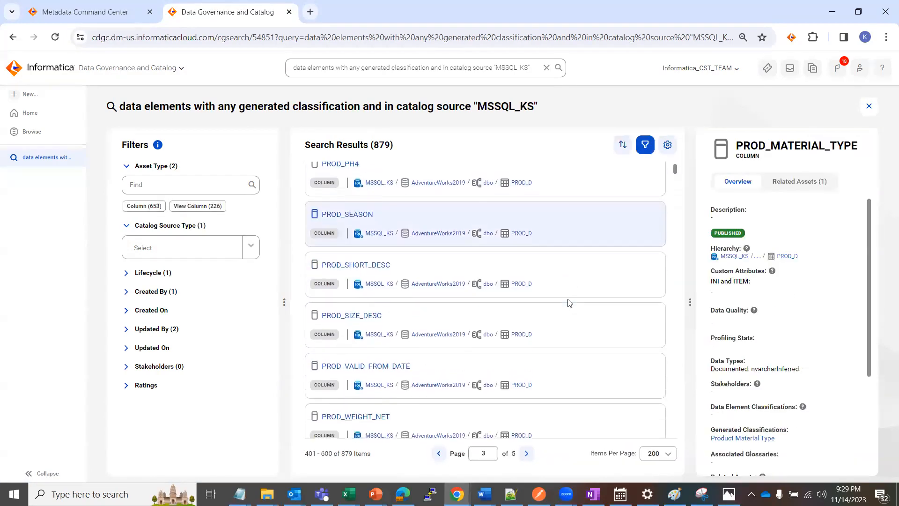
pyautogui.scroll(-10, 568, 302)
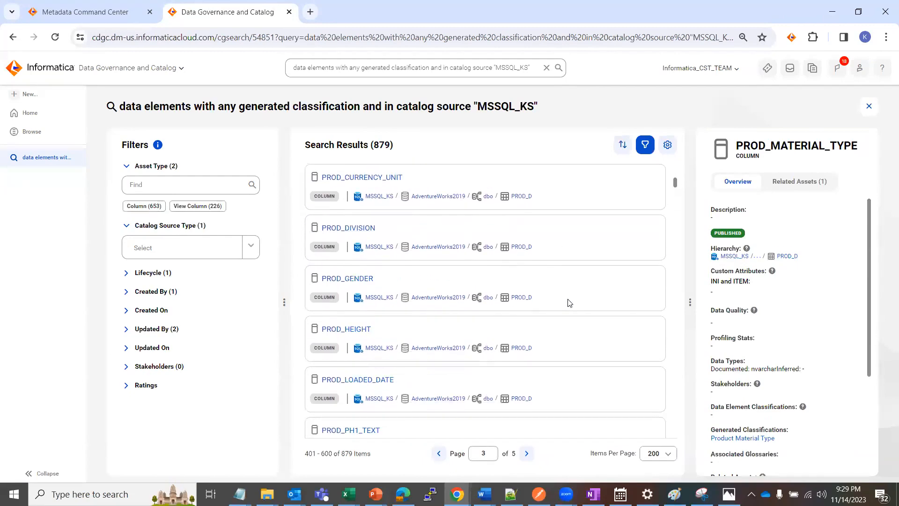
pyautogui.scroll(-10, 570, 302)
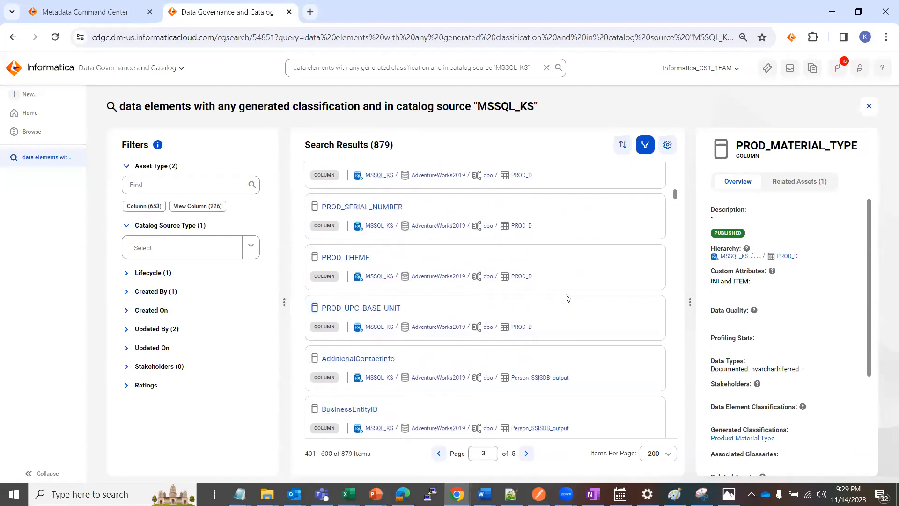
pyautogui.scroll(-10, 567, 298)
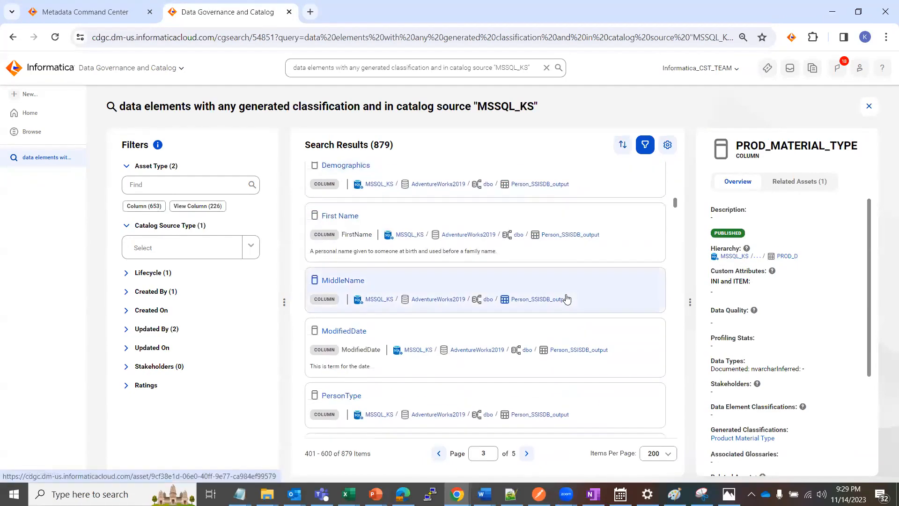
# - Find the Last Name column of the QUALTRICS_TO_MDM_EXTRACT table in the search results and open its asset page
pyautogui.scroll(-5, 567, 299)
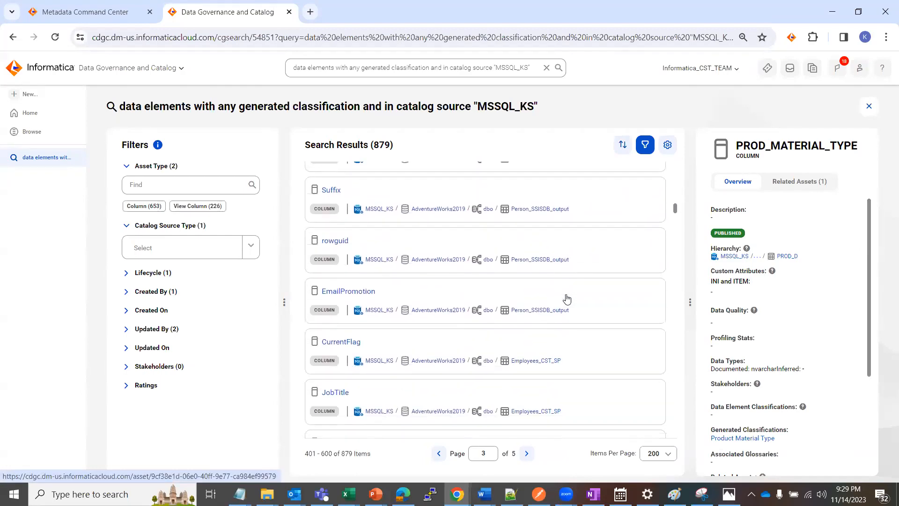
pyautogui.scroll(-5, 567, 298)
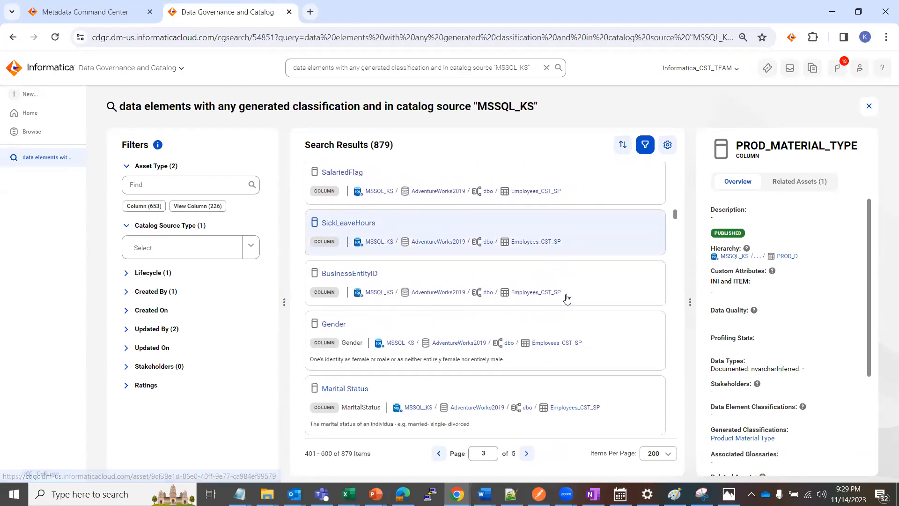
pyautogui.scroll(-5, 572, 295)
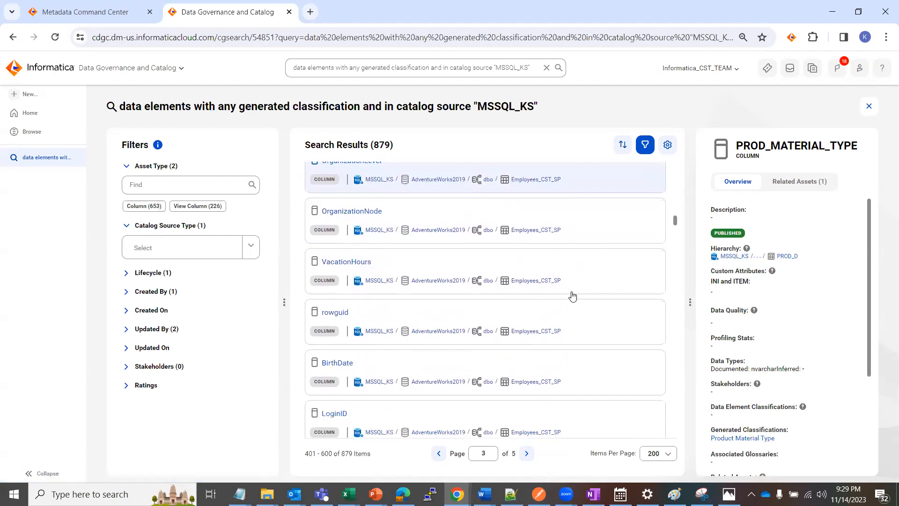
pyautogui.scroll(-5, 572, 295)
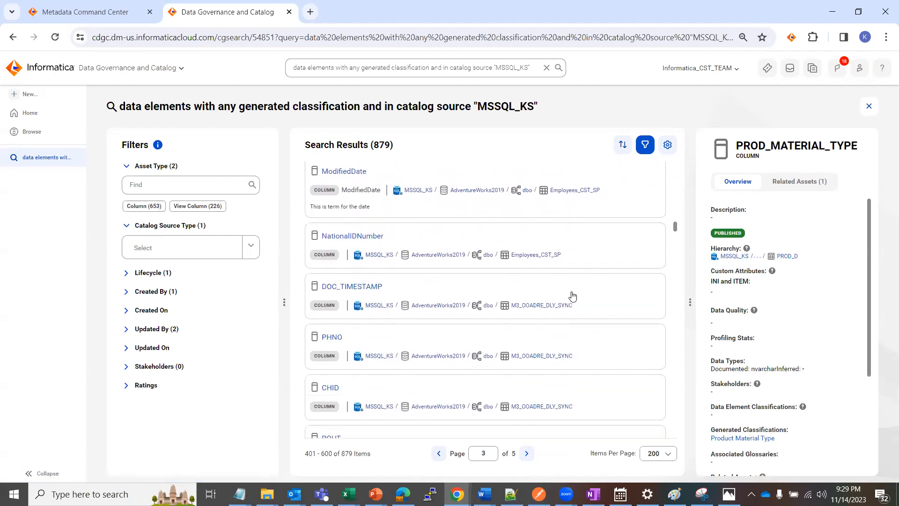
pyautogui.scroll(-6, 597, 294)
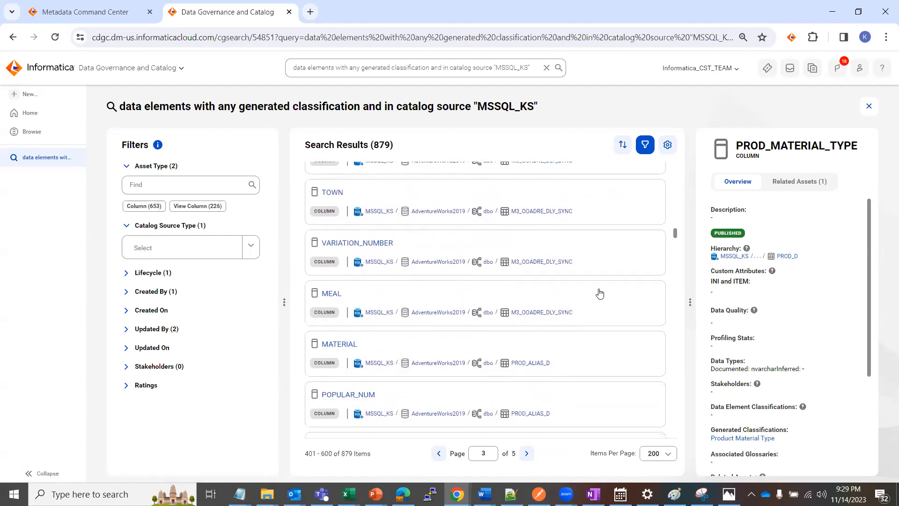
pyautogui.scroll(-3, 618, 271)
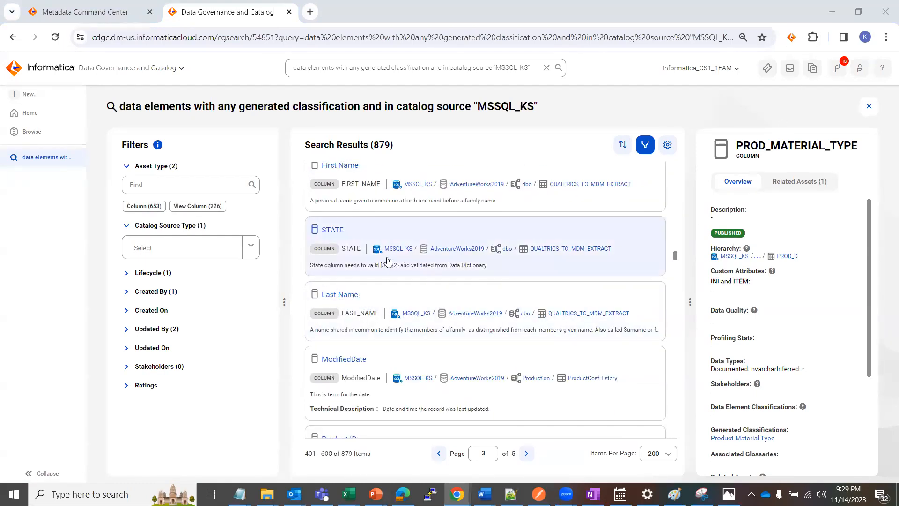
pyautogui.click(339, 295)
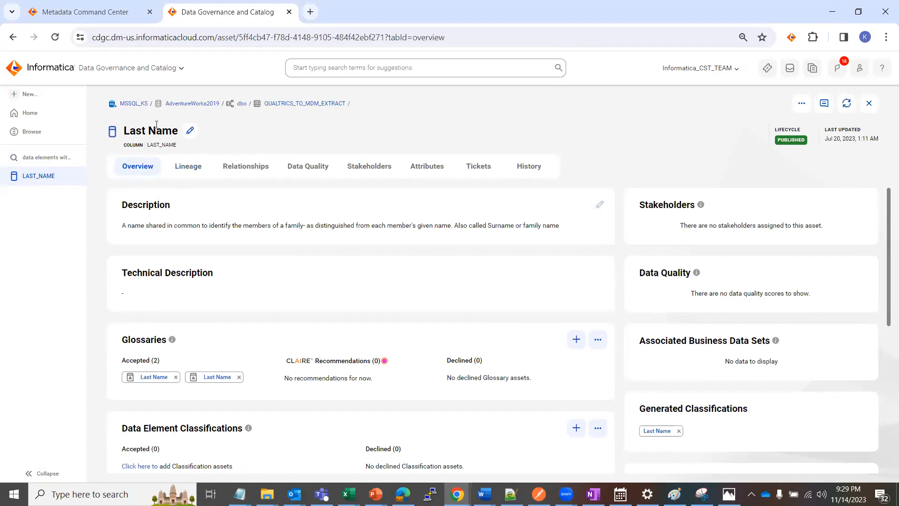
# - Open the column's Last Name generated classification, list its associations and check the MSSQL_KS LAST_NAME column among them
pyautogui.scroll(-3, 702, 347)
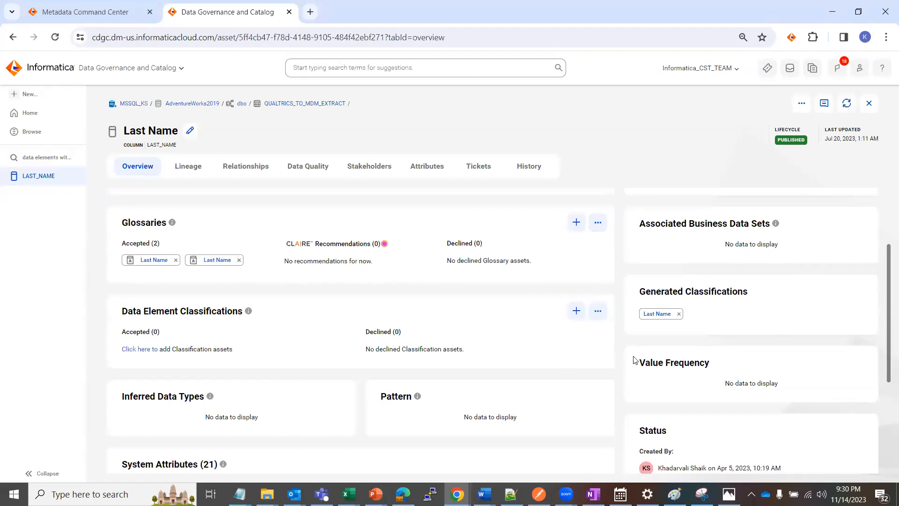
pyautogui.click(657, 314)
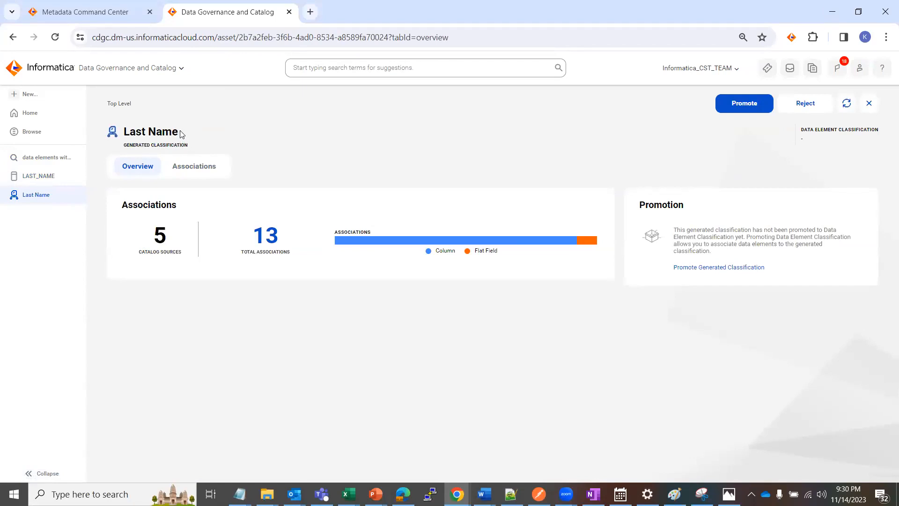
pyautogui.moveTo(181, 134); pyautogui.dragTo(114, 126)
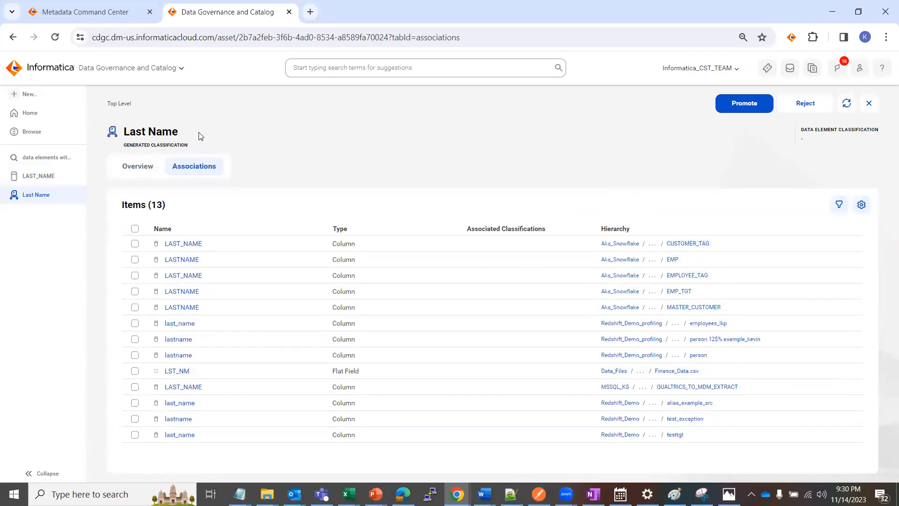
pyautogui.moveTo(181, 139); pyautogui.dragTo(109, 129)
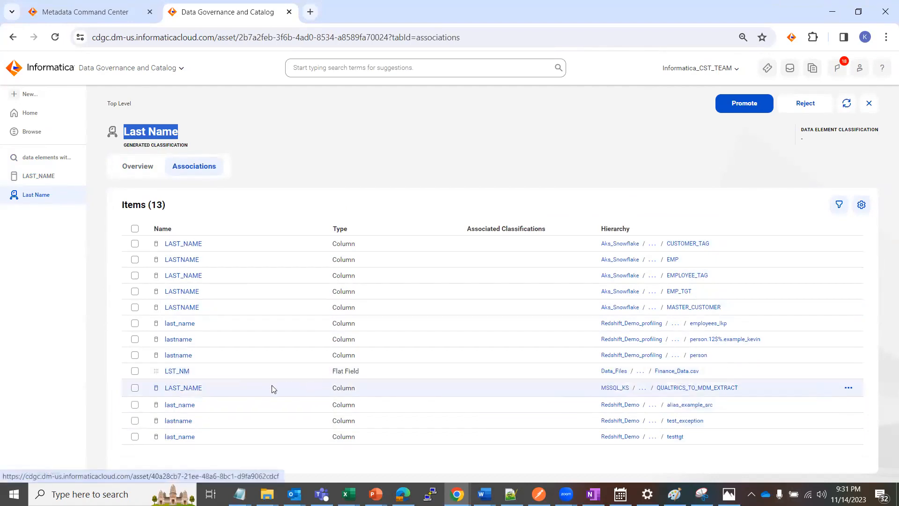
pyautogui.click(191, 389)
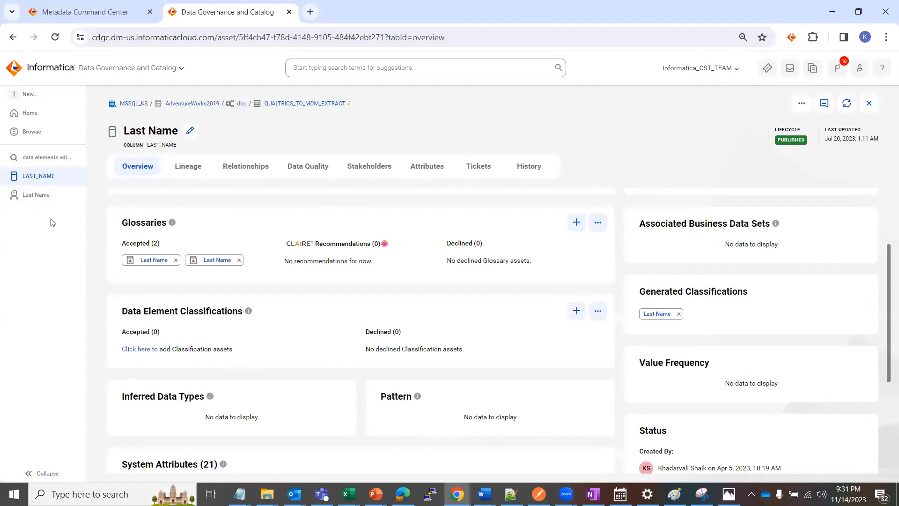
pyautogui.click(31, 198)
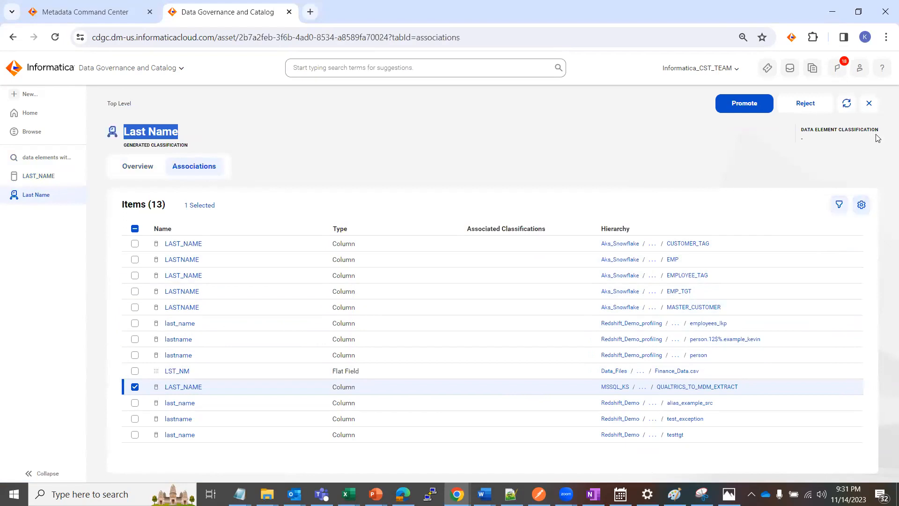
# - Also select the Aks_Snowflake columns from CUSTOMER_TAG, EMP, EMPLOYEE_TAG and EMP_TGT and show the actions available for the selection
pyautogui.click(135, 244)
pyautogui.click(134, 260)
pyautogui.click(135, 276)
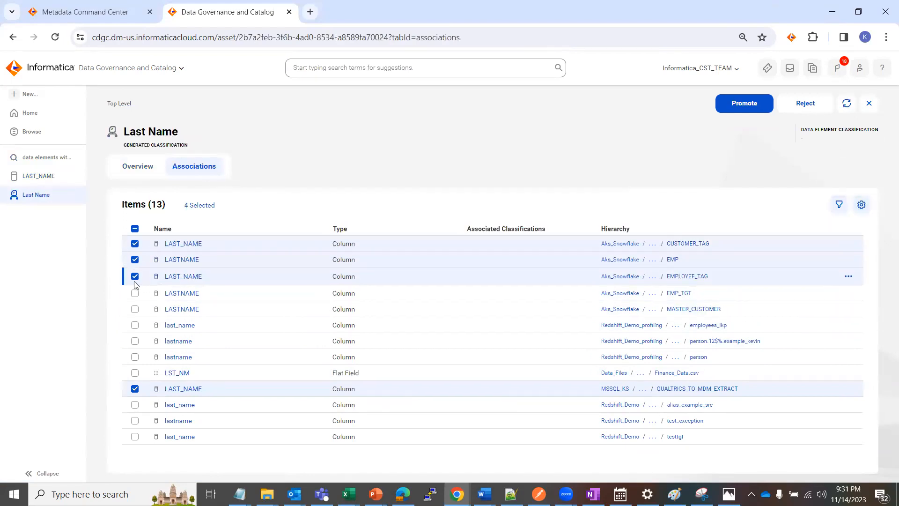
pyautogui.click(135, 291)
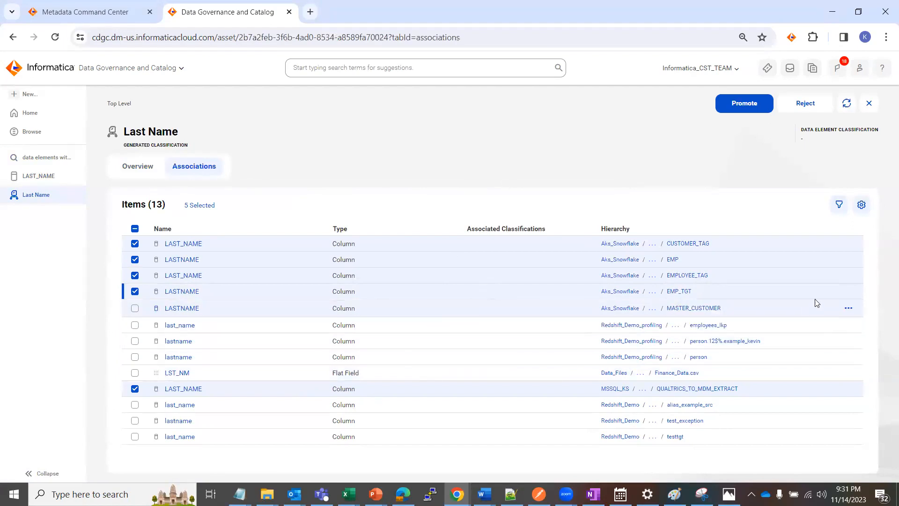
pyautogui.click(851, 247)
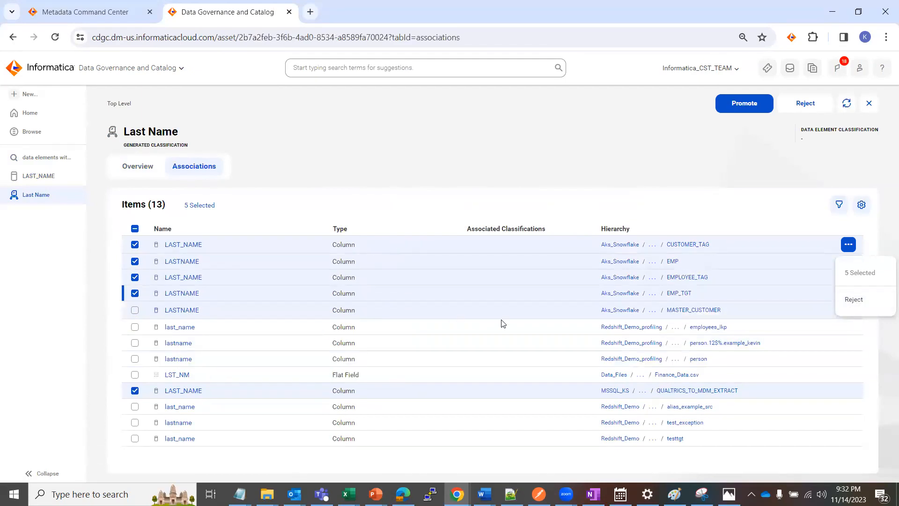
# - Deselect all the selected Aks_Snowflake and MSSQL_KS columns in the associations list
pyautogui.click(135, 244)
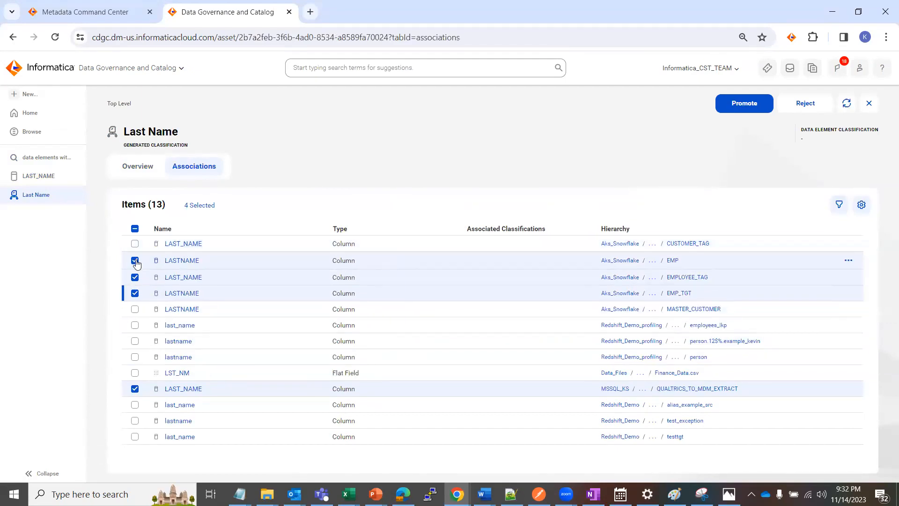
pyautogui.click(135, 261)
pyautogui.click(134, 276)
pyautogui.click(135, 293)
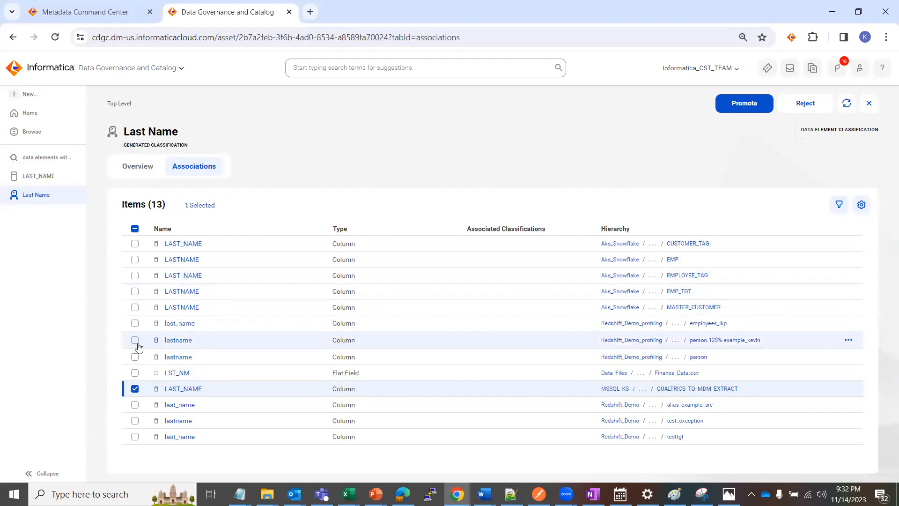
pyautogui.click(135, 388)
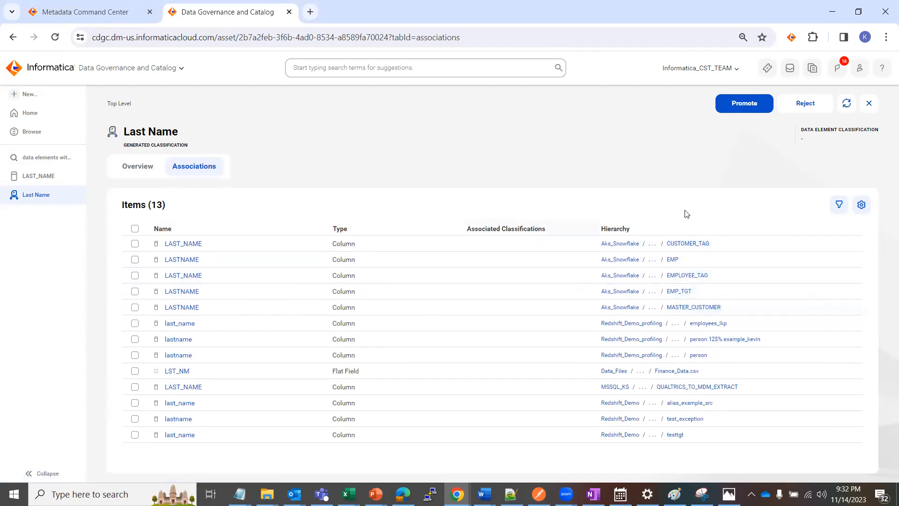
# - Reject the Aks_Snowflake LAST_NAME column of CUSTOMER_TAG from the Last Name generated classification
pyautogui.click(135, 243)
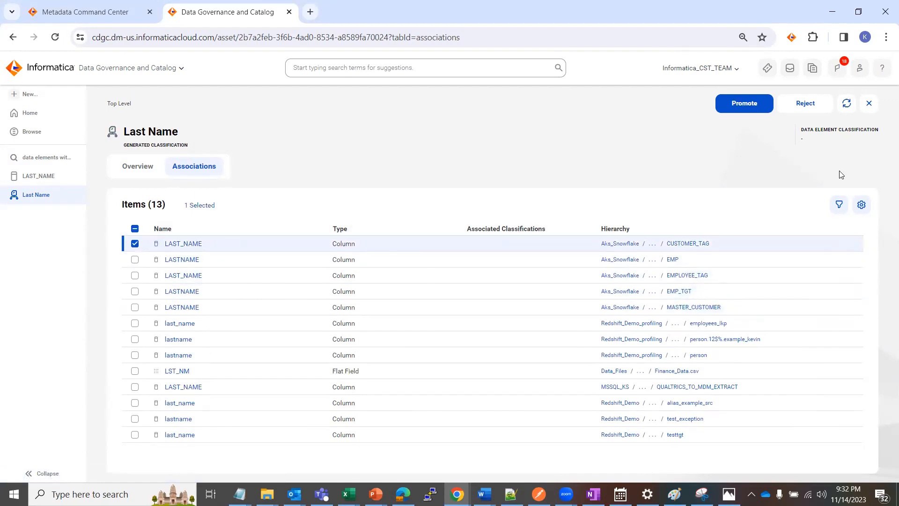
pyautogui.click(848, 244)
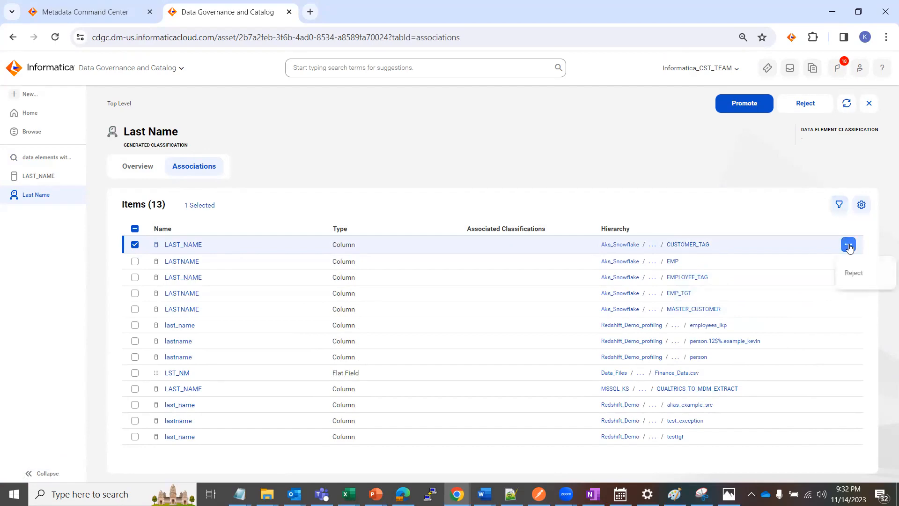
pyautogui.click(859, 272)
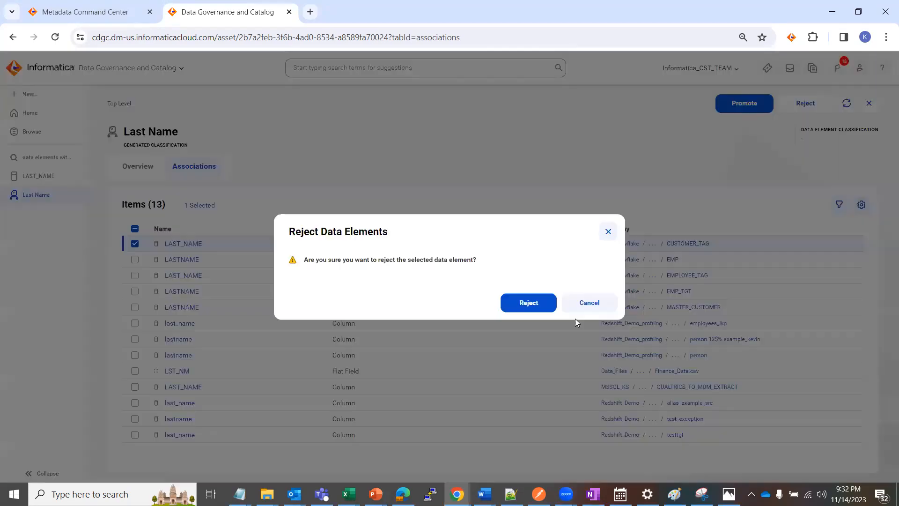
pyautogui.click(536, 302)
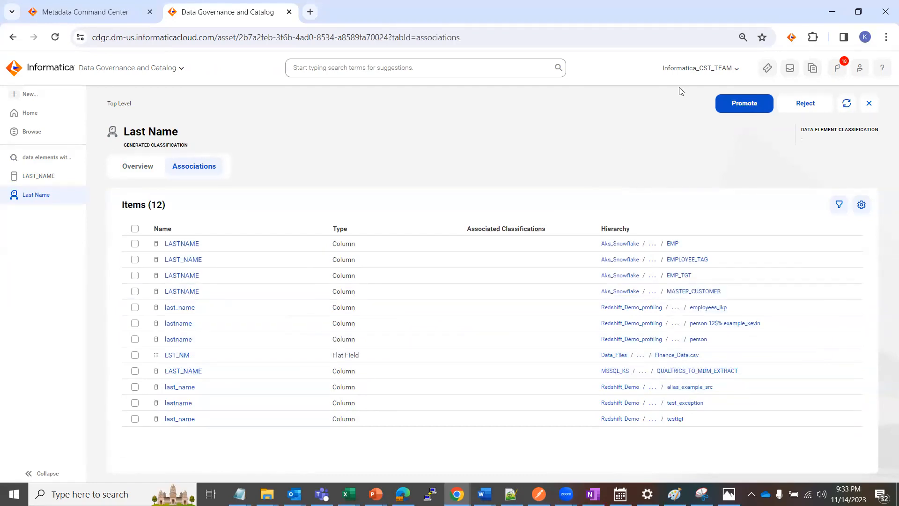
# - Promote the generated classification to a new data element classification named Last Name with Medium sensitivity
pyautogui.click(746, 105)
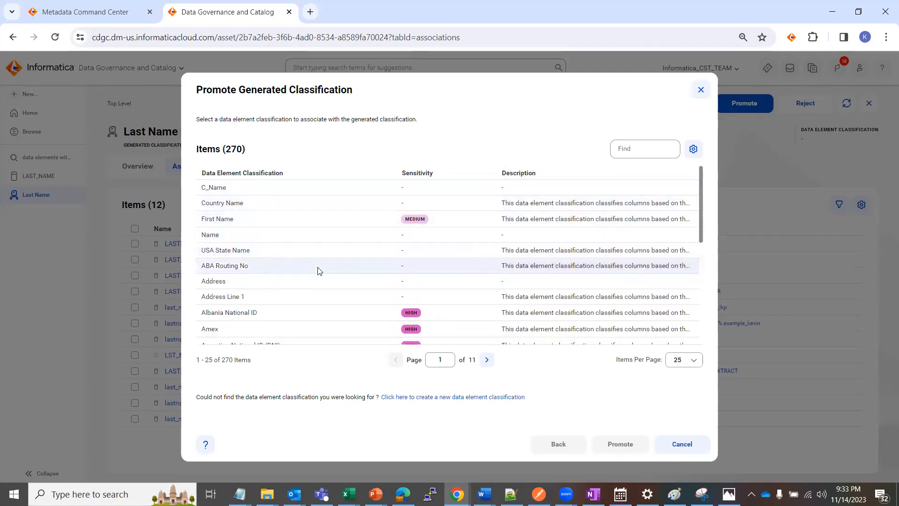
pyautogui.click(300, 193)
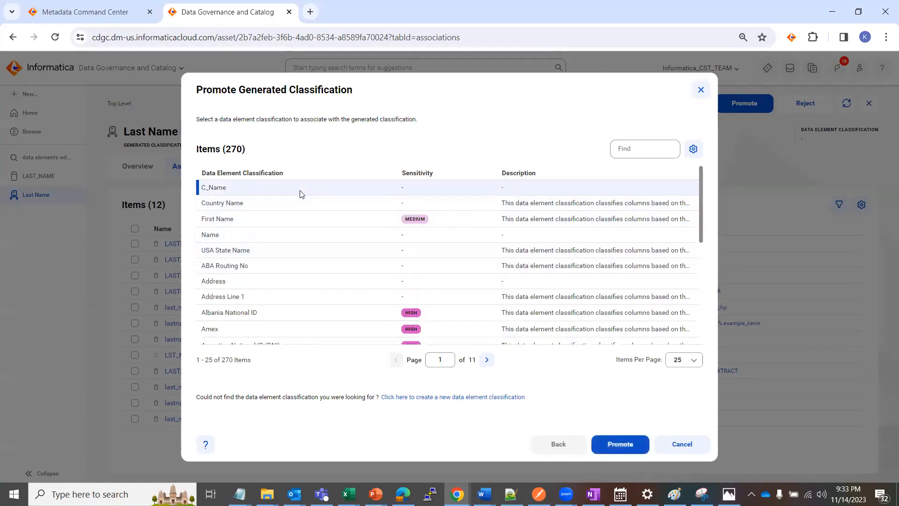
pyautogui.click(431, 397)
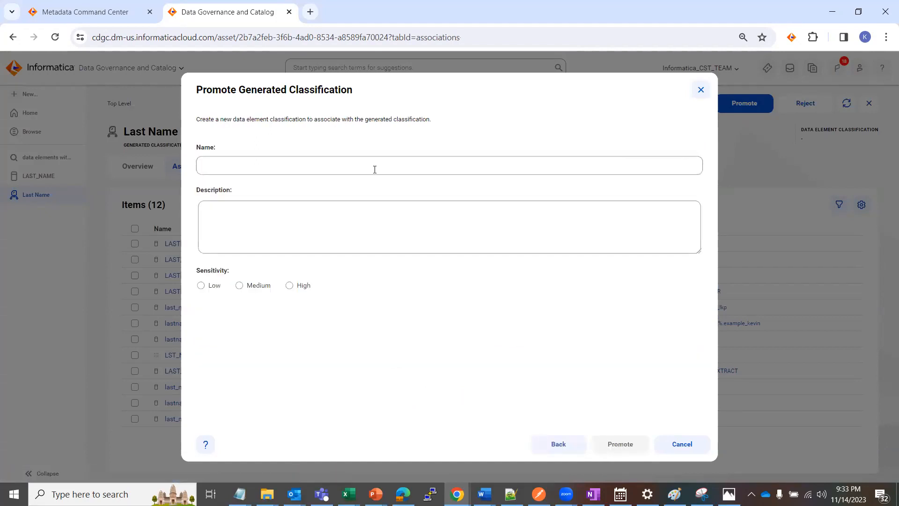
pyautogui.click(324, 169)
pyautogui.write('Last Name')
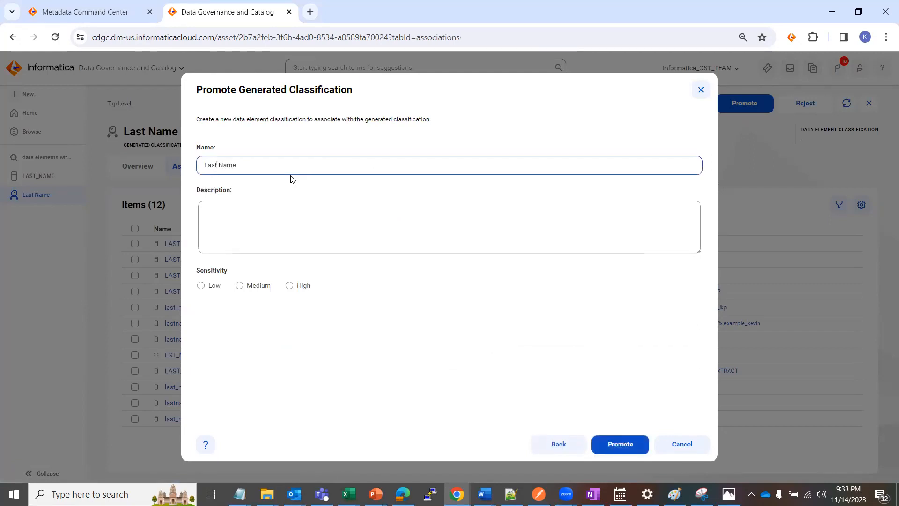
pyautogui.press('Tab')
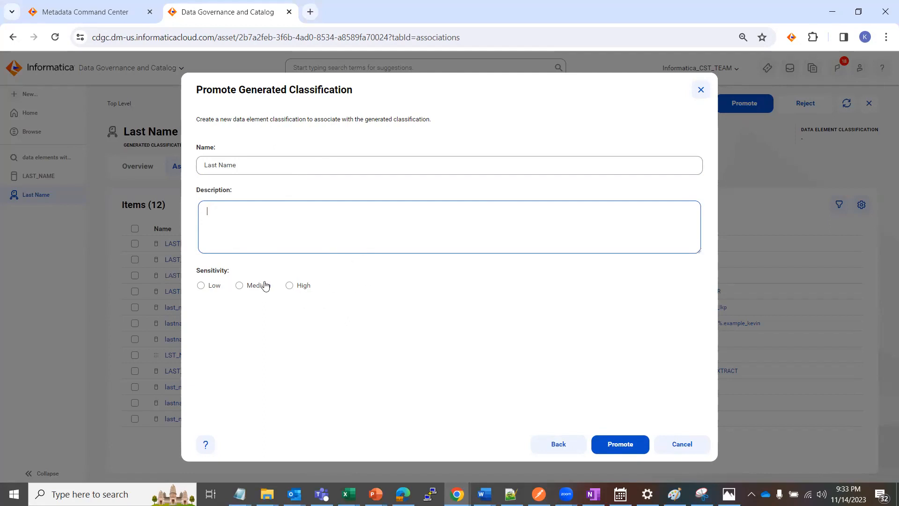
pyautogui.click(241, 287)
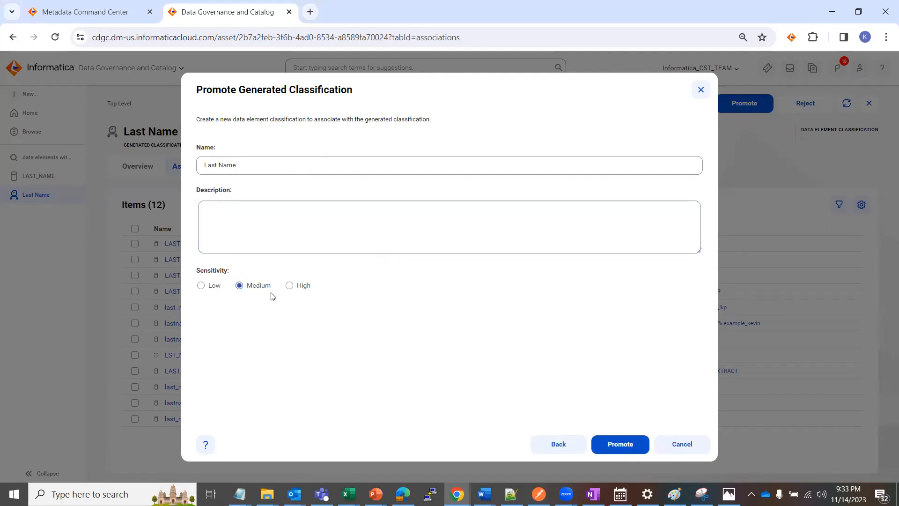
pyautogui.click(619, 446)
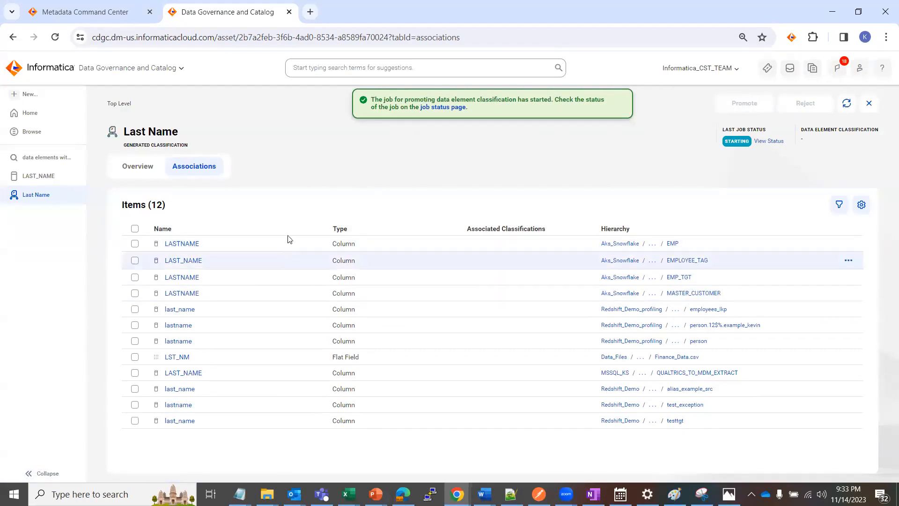
# - Open the associated lastname column of the Redshift_Demo_profiling person table and check its data element and generated classifications
pyautogui.click(183, 339)
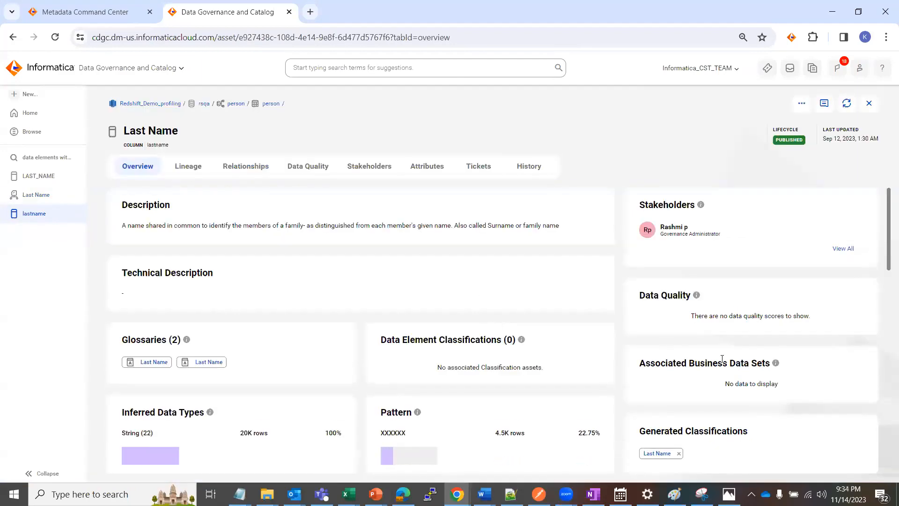
pyautogui.scroll(-2, 719, 355)
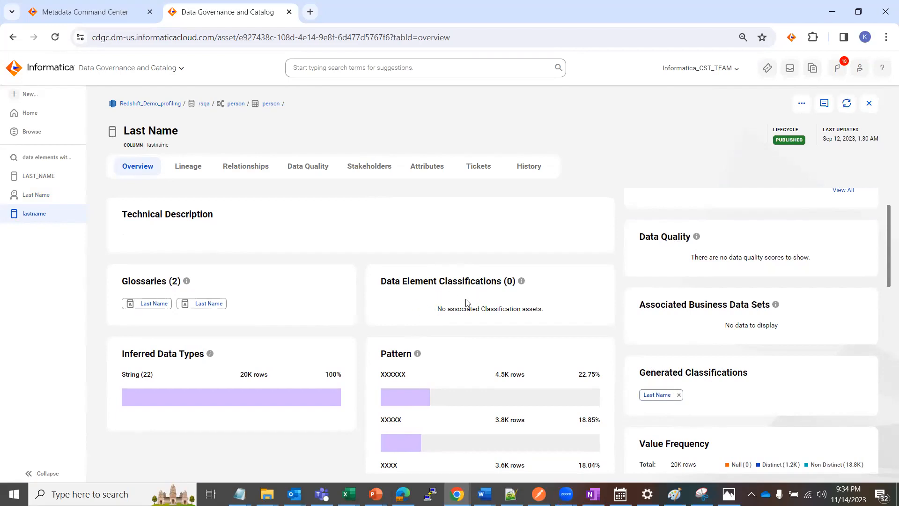
pyautogui.scroll(2, 466, 303)
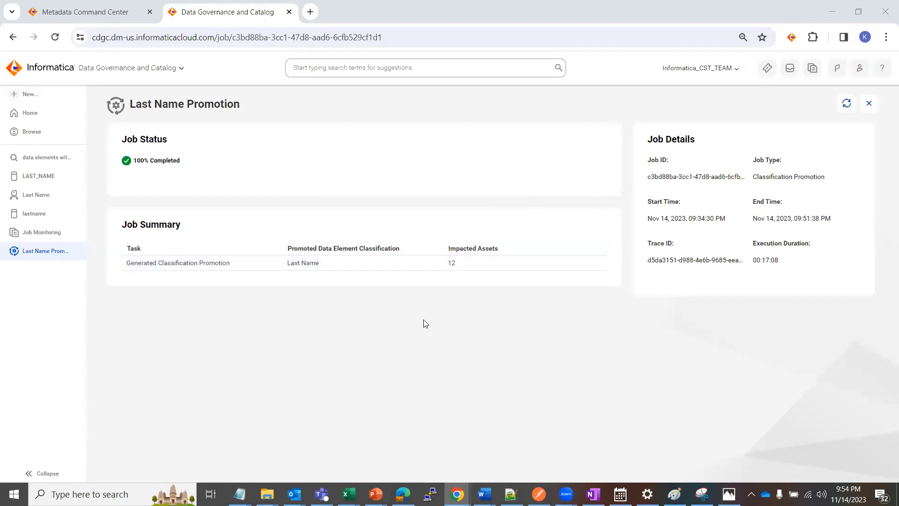
# - Return to the Last Name generated classification and review its list of associated data elements
pyautogui.click(40, 194)
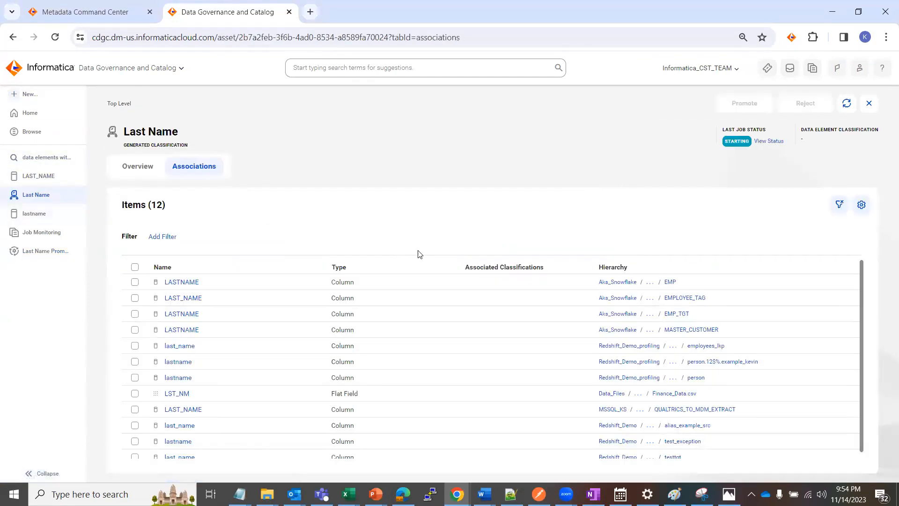
pyautogui.scroll(-1, 452, 263)
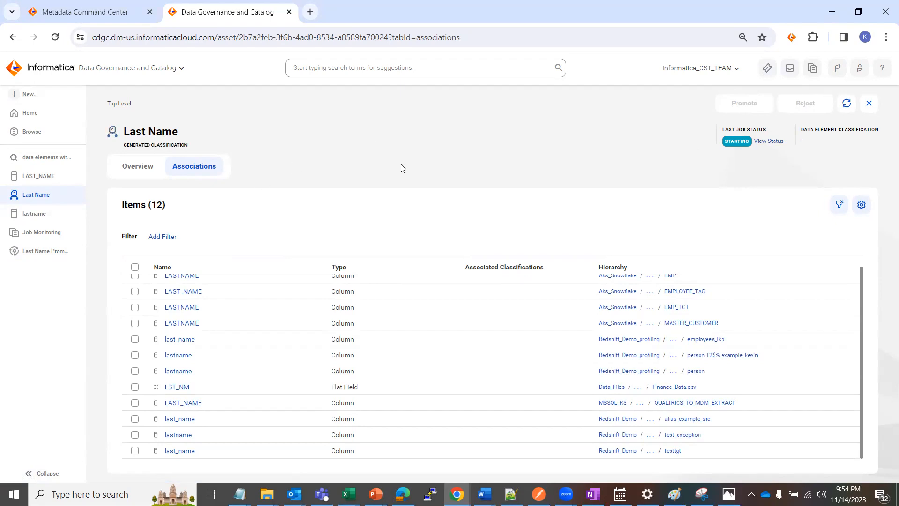
# - Refresh the Last Name generated classification and check the associated classifications of its data elements
pyautogui.click(846, 105)
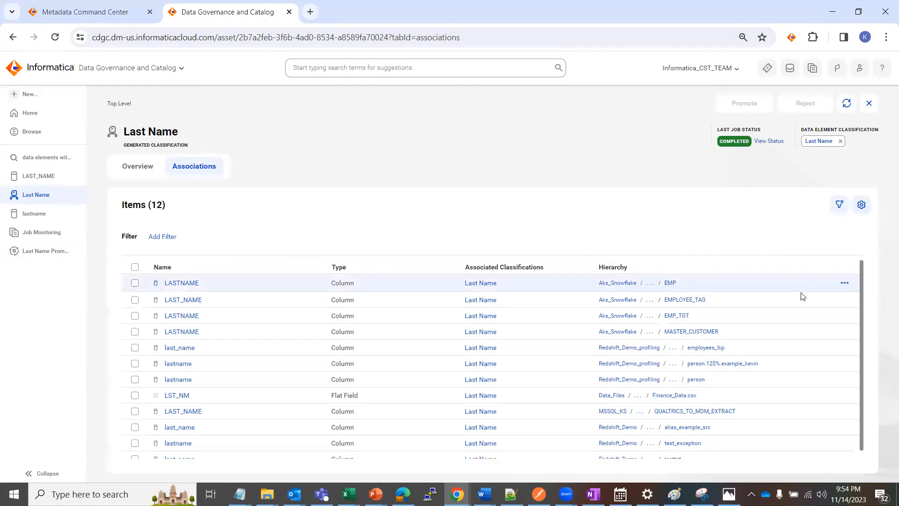
pyautogui.moveTo(847, 287)
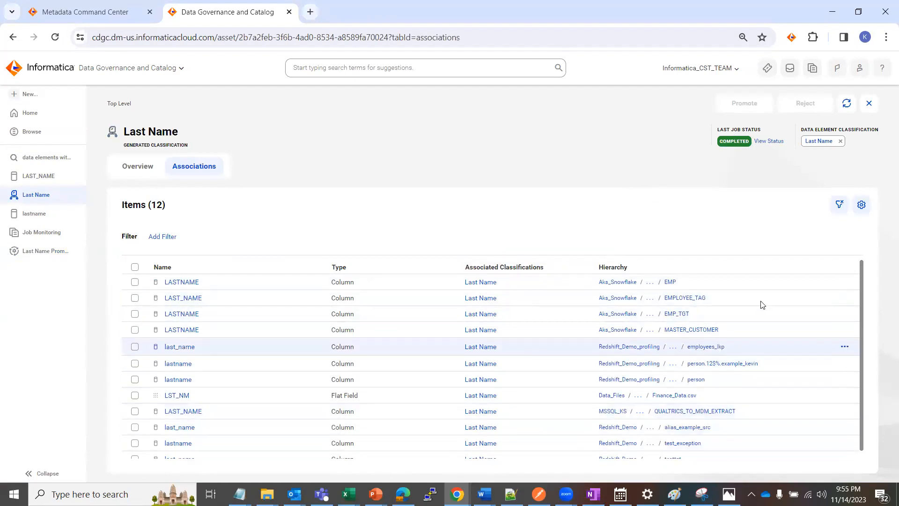
# - Check the bulk actions for the Aks_Snowflake columns from EMP, EMPLOYEE_TAG and EMP_TGT, and refresh the list without applying any
pyautogui.click(135, 282)
pyautogui.click(134, 298)
pyautogui.click(135, 318)
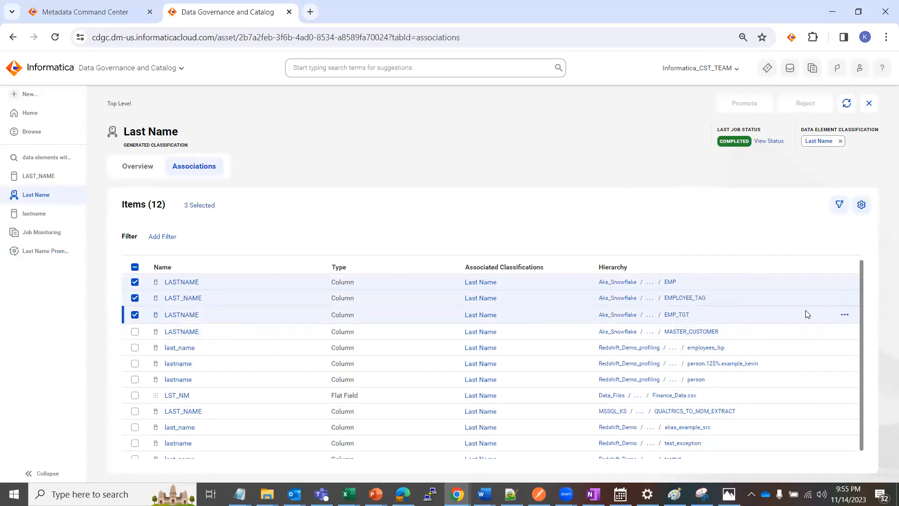
pyautogui.click(845, 315)
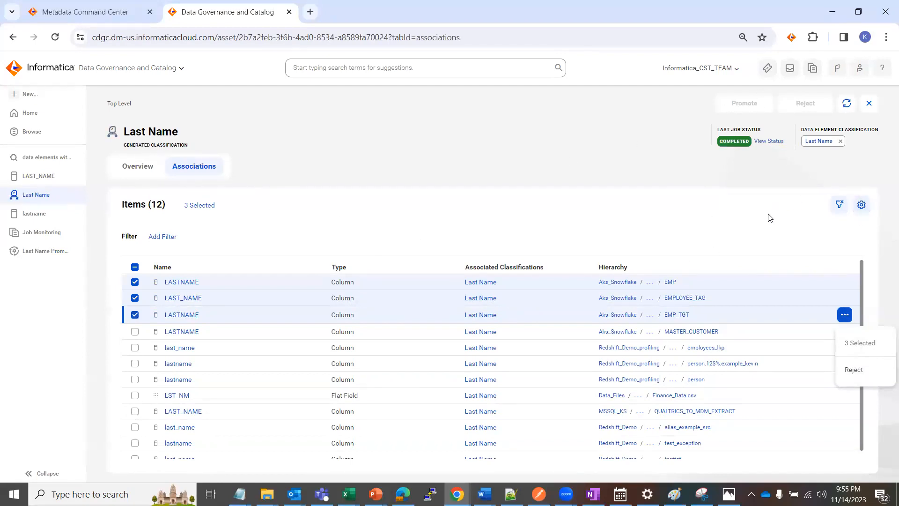
pyautogui.click(846, 103)
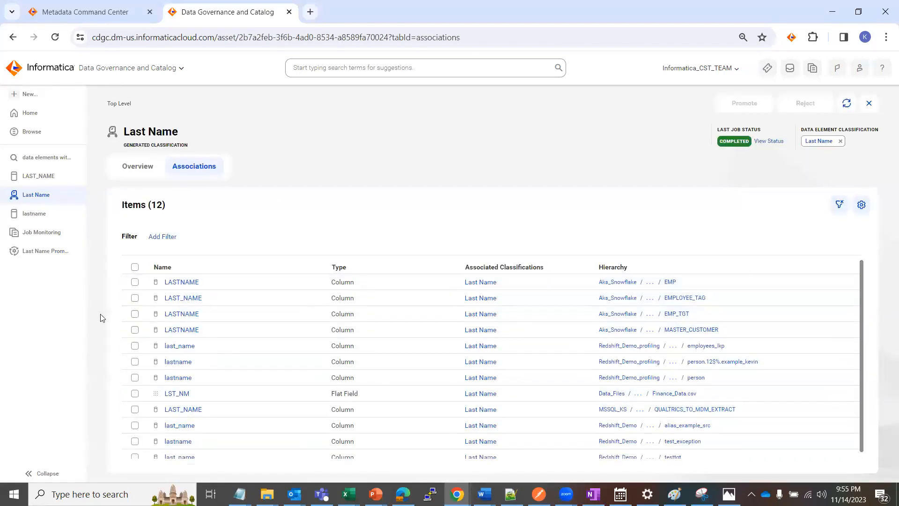
# - Open the LASTNAME column of the Aks_Snowflake EMP table and check its data element and generated classifications
pyautogui.click(188, 287)
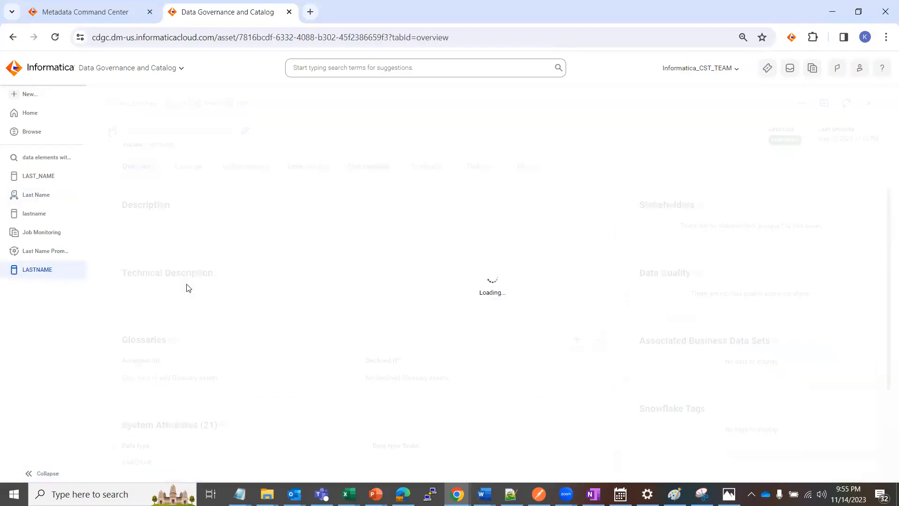
pyautogui.scroll(-1, 613, 319)
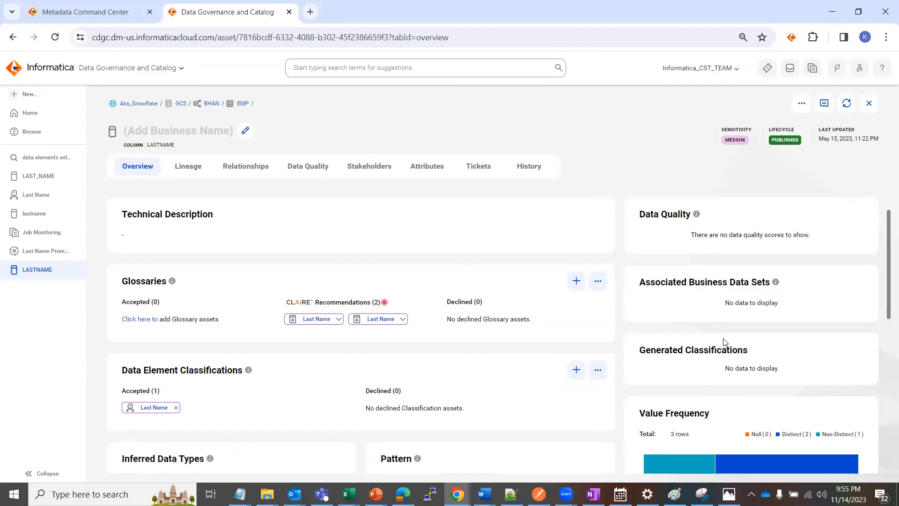
pyautogui.scroll(-1, 328, 330)
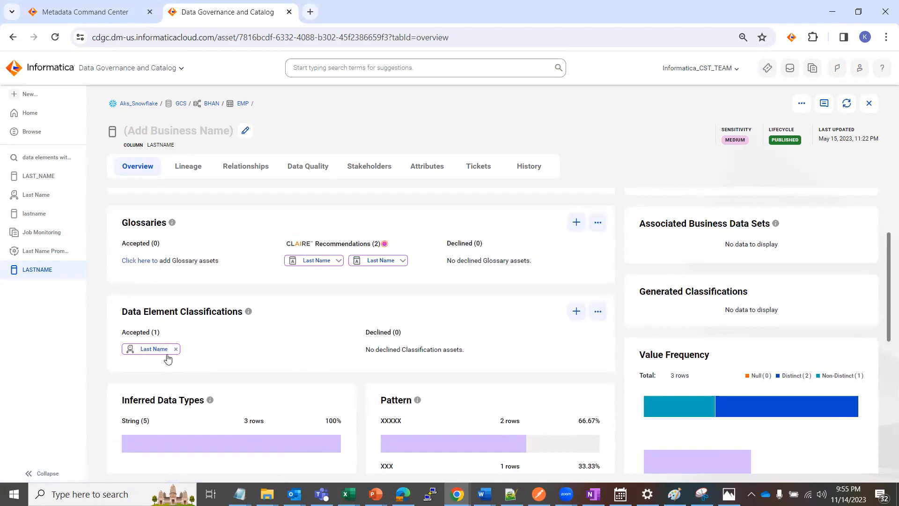
pyautogui.scroll(1, 177, 248)
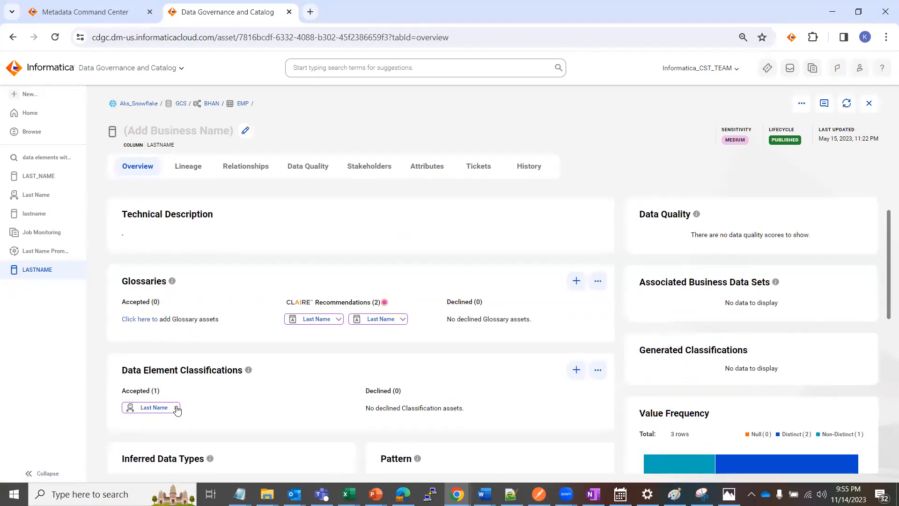
pyautogui.scroll(-1, 177, 406)
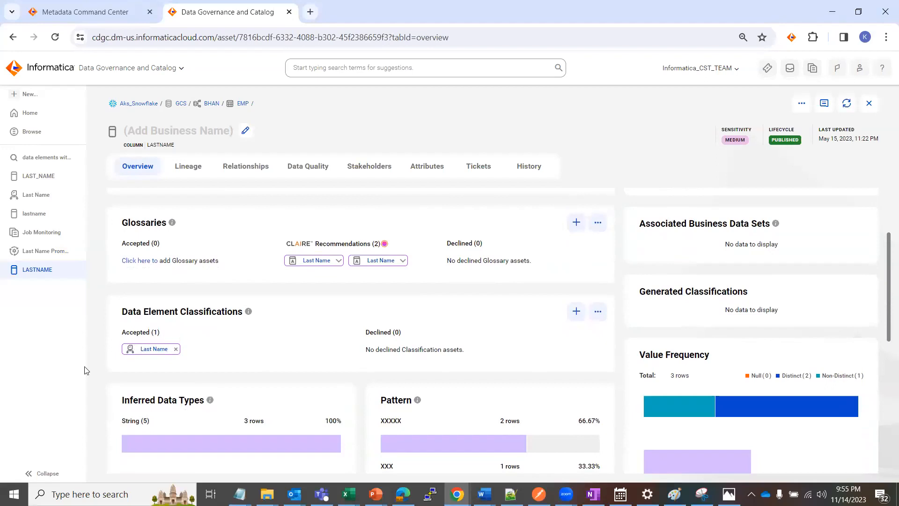
# - Return to the Last Name classification, open the last_name column of Redshift_Demo's alias_example_src table, and check its classifications
pyautogui.click(38, 196)
pyautogui.scroll(-1, 251, 361)
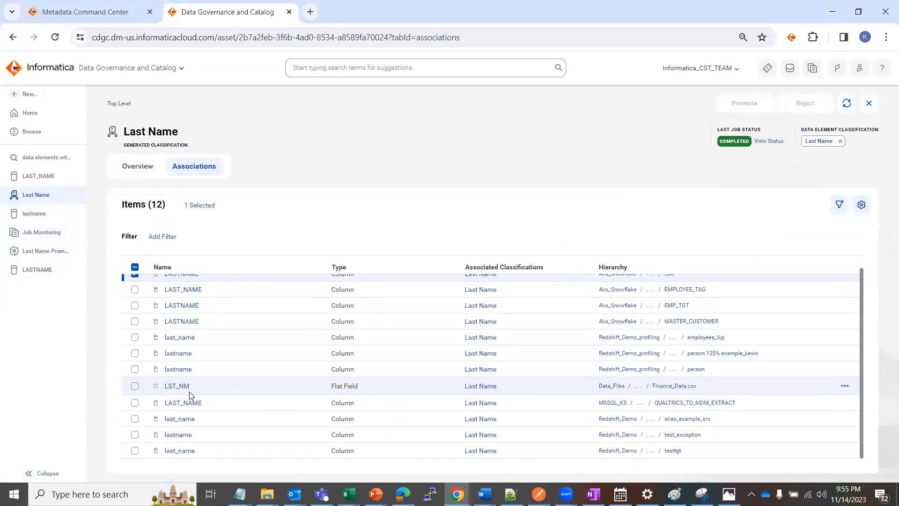
pyautogui.click(183, 419)
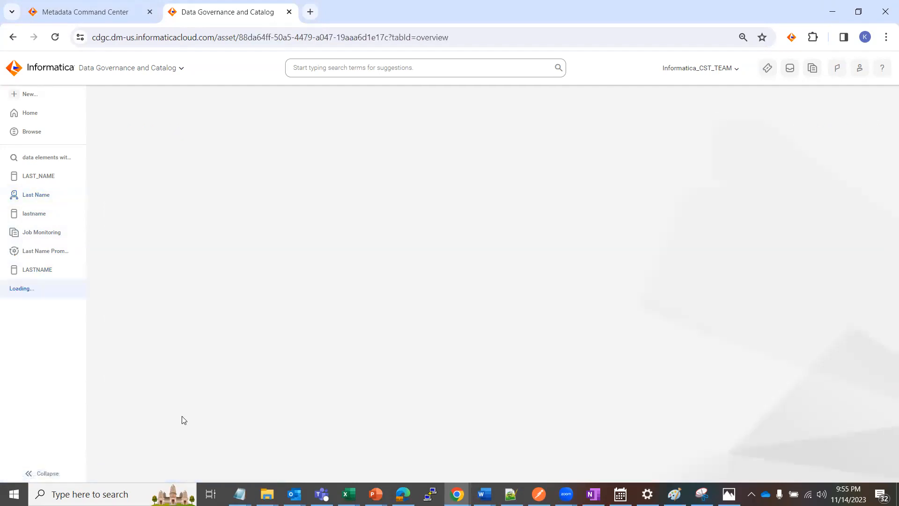
pyautogui.scroll(-1, 754, 317)
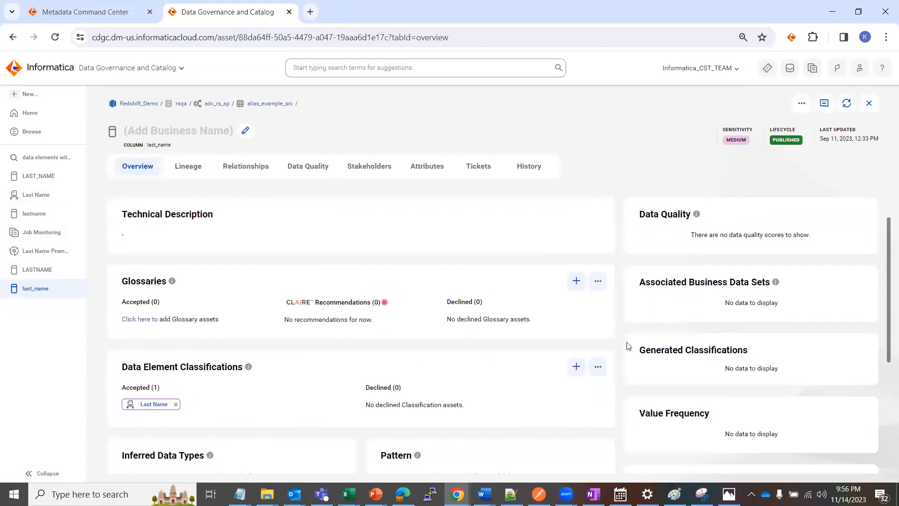
# - Return to the Last Name classification, open the last_name column of the testtgt table, and check its classifications
pyautogui.click(34, 195)
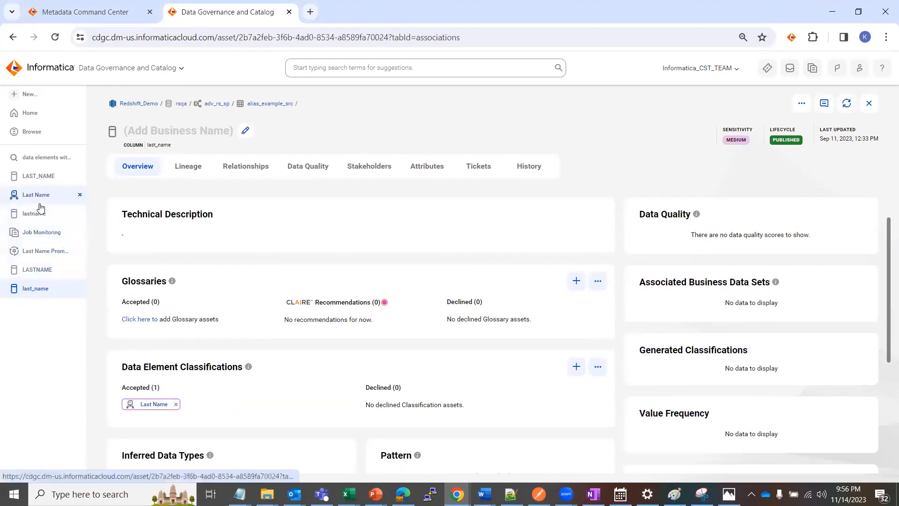
pyautogui.click(178, 450)
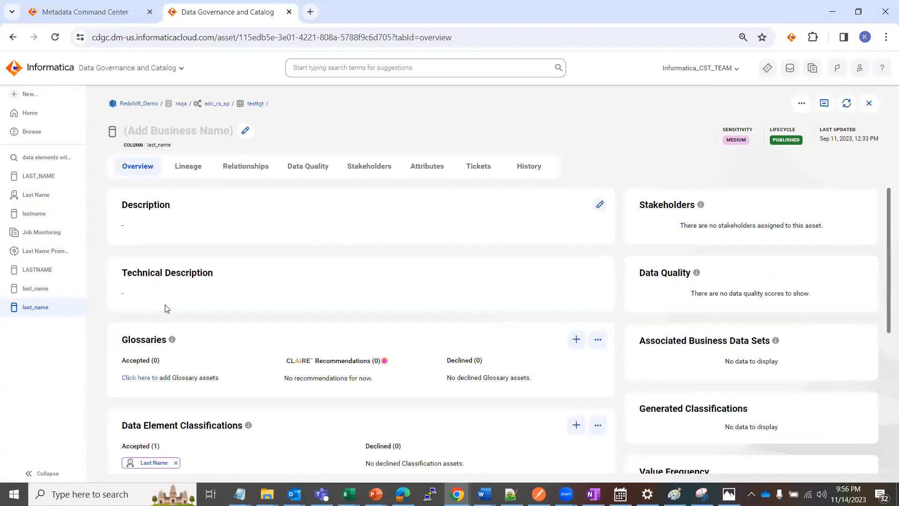
pyautogui.scroll(-2, 469, 311)
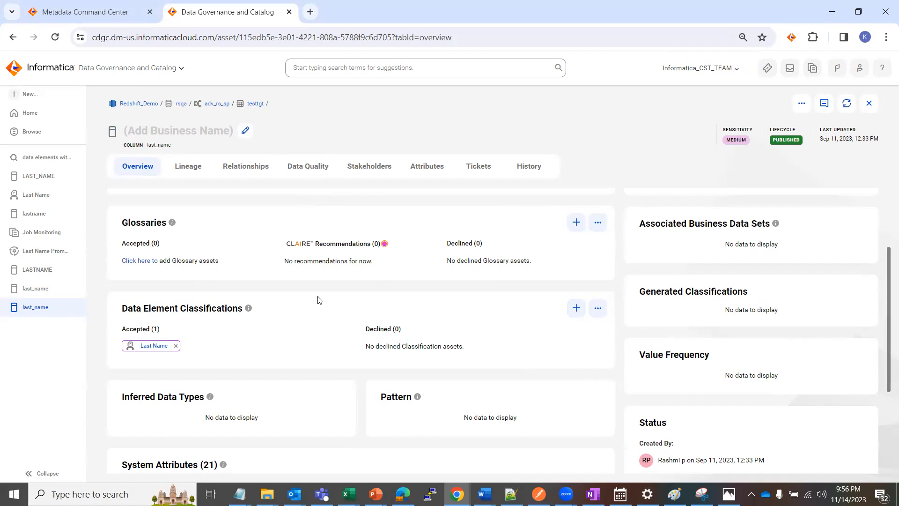
# - Search the catalog for "generated classification which are promoted"
pyautogui.click(336, 68)
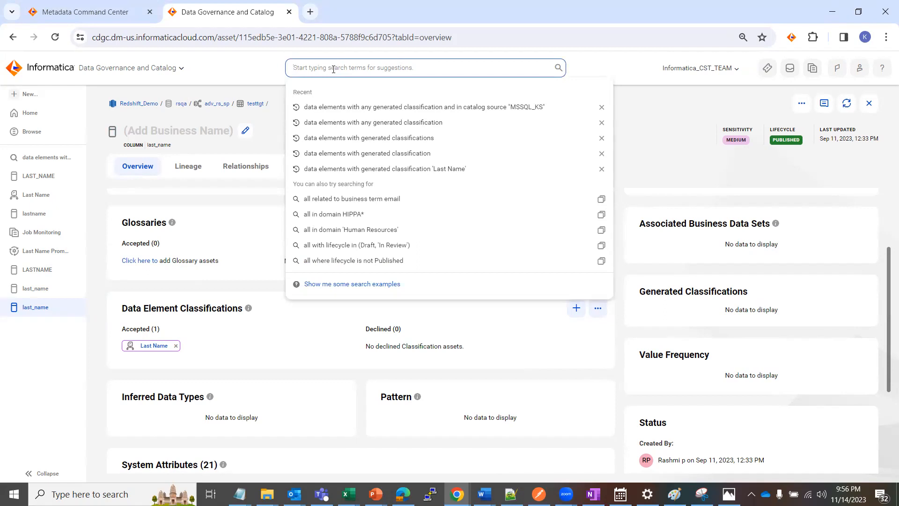
pyautogui.write('generated cla')
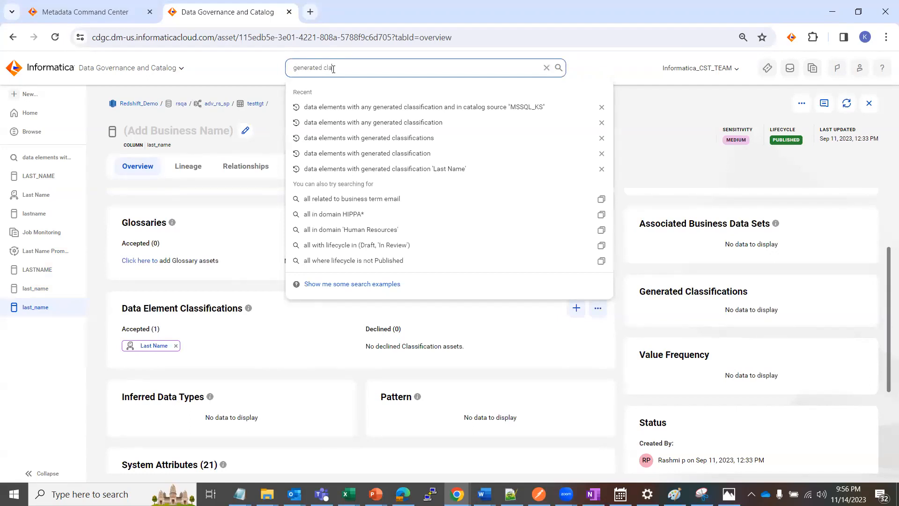
pyautogui.write('ssification which are promoted')
pyautogui.press('Return')
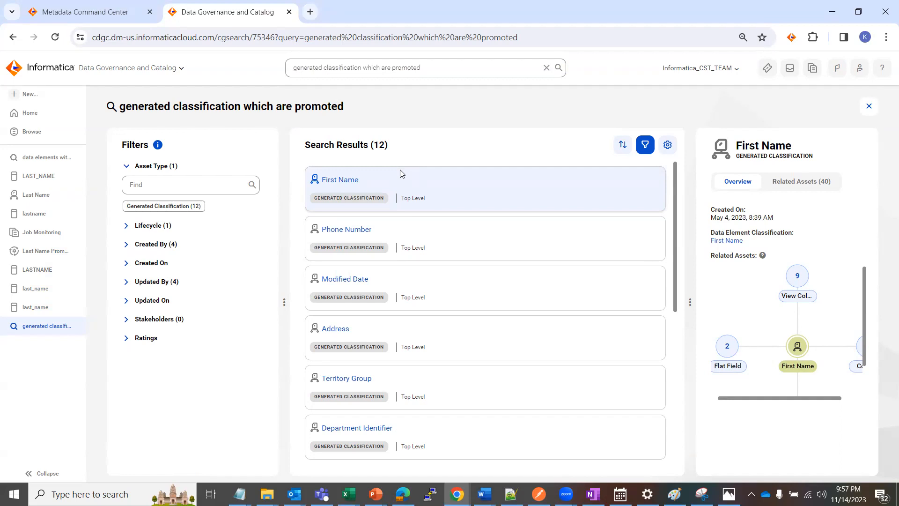
# - Open the First Name generated classification from the results and review its list of associated data elements
pyautogui.click(350, 182)
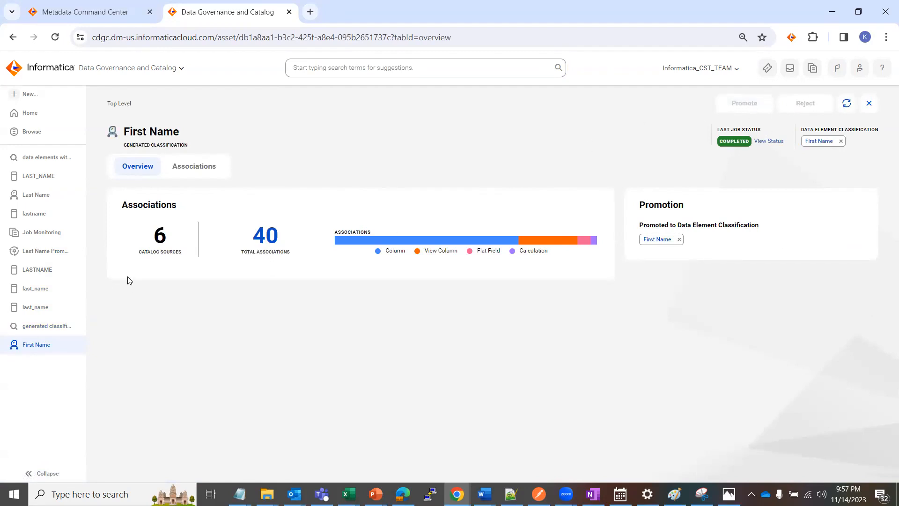
pyautogui.click(266, 238)
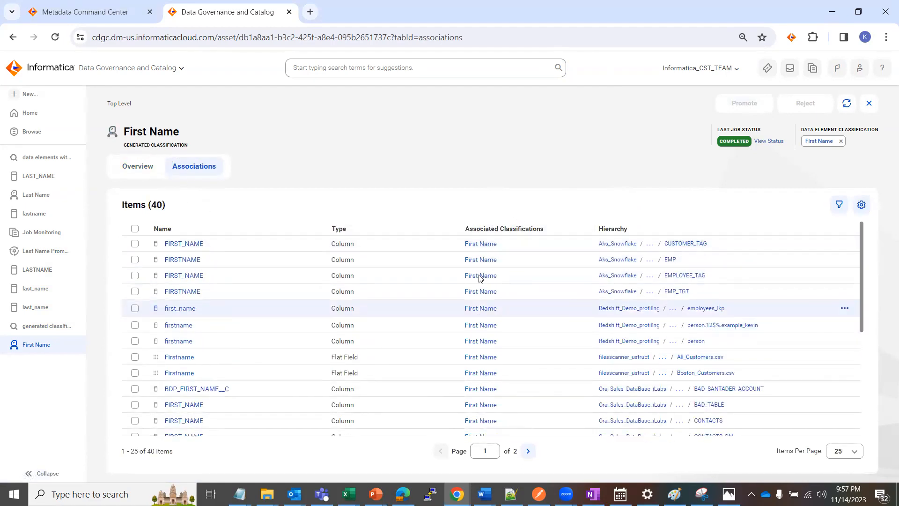
pyautogui.scroll(-1, 468, 307)
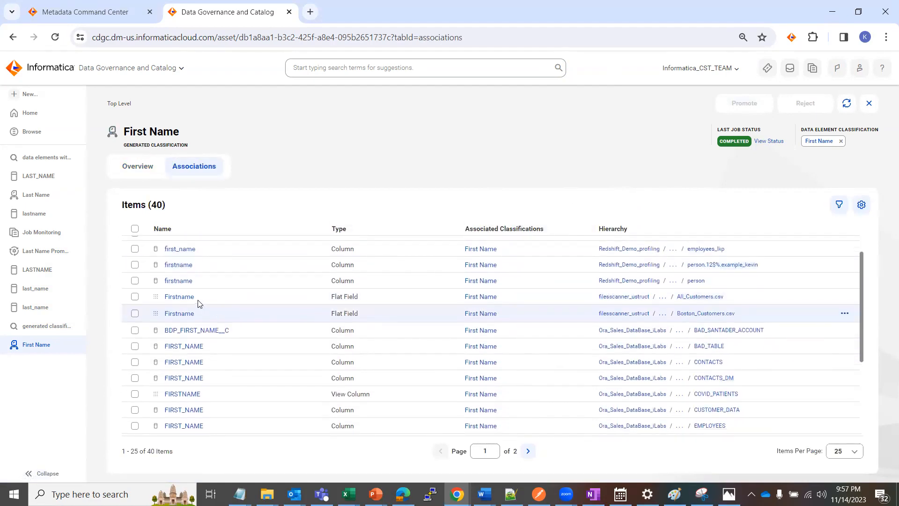
# - Open the Firstname flat field of All_Customers.csv and check its data element and generated classifications
pyautogui.click(182, 303)
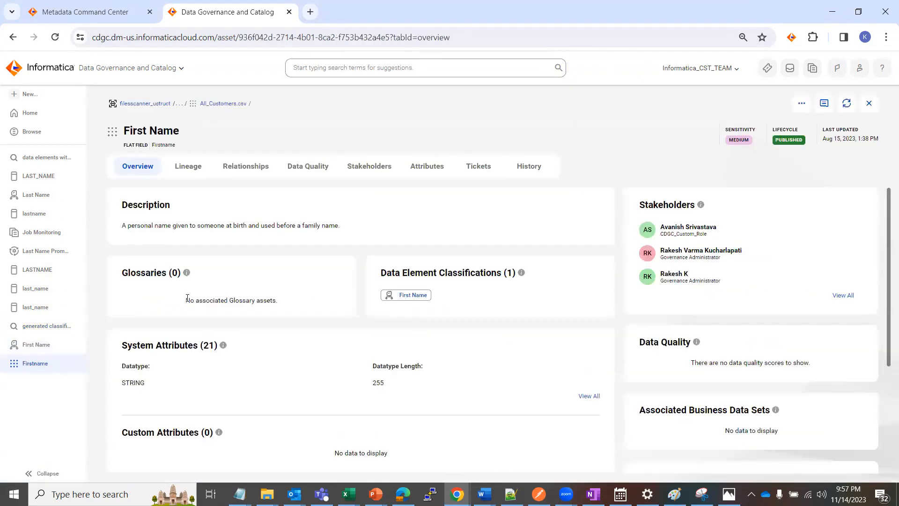
pyautogui.scroll(-1, 281, 304)
pyautogui.scroll(1, 279, 303)
pyautogui.scroll(-1, 810, 285)
pyautogui.scroll(-1, 796, 304)
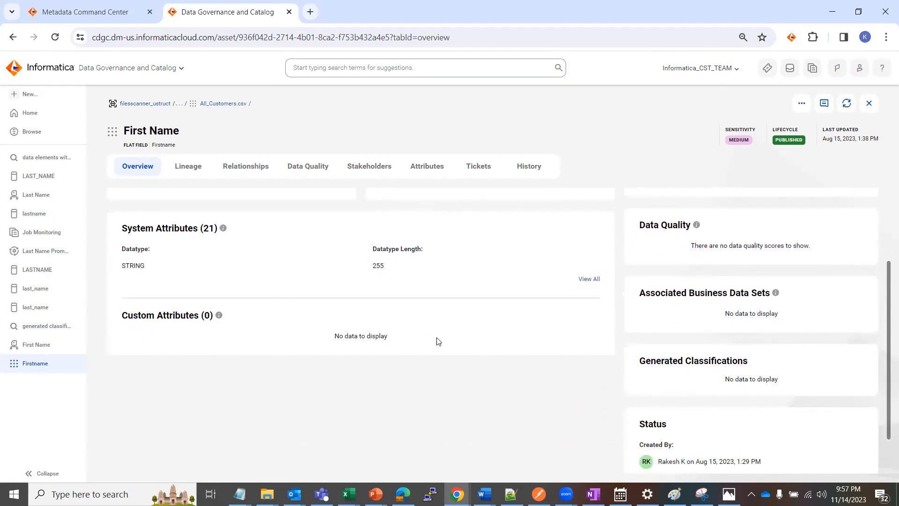
pyautogui.scroll(1, 437, 341)
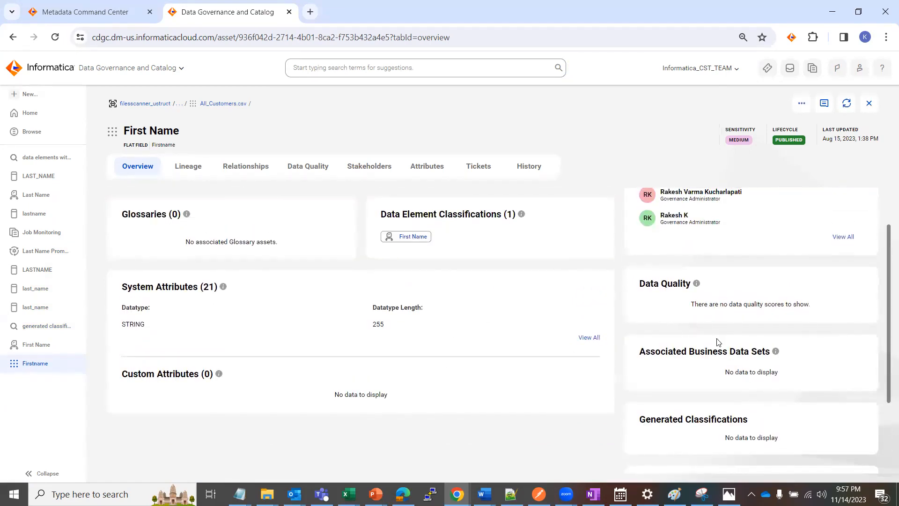
pyautogui.scroll(1, 304, 318)
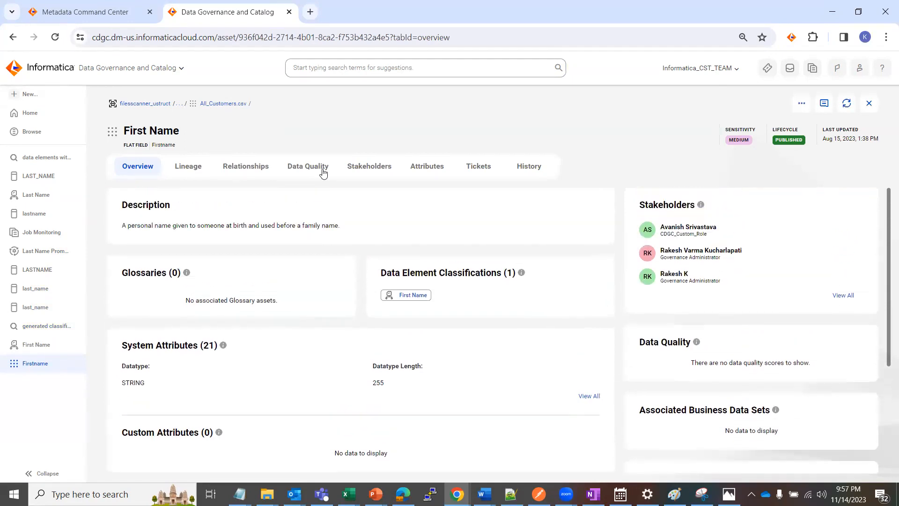
# - Search the catalog for "generated classification which are not promoted" and browse through the results
pyautogui.click(345, 74)
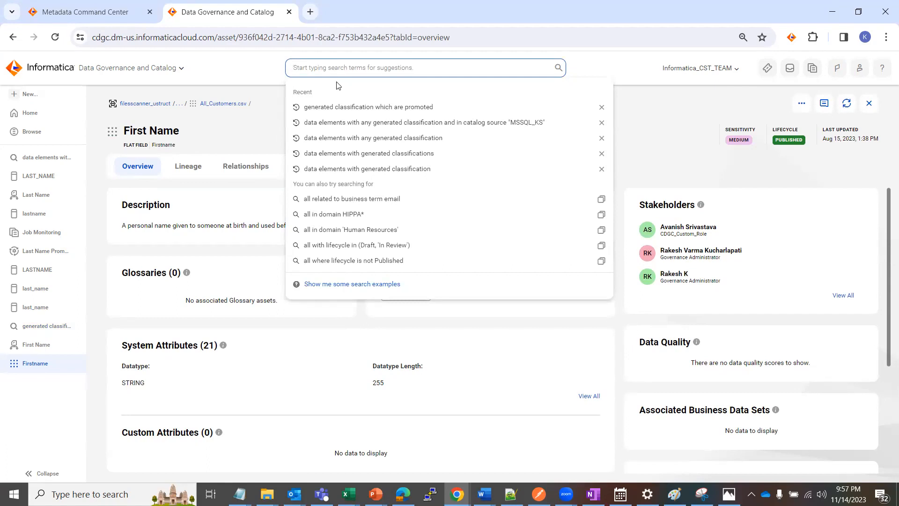
pyautogui.click(334, 108)
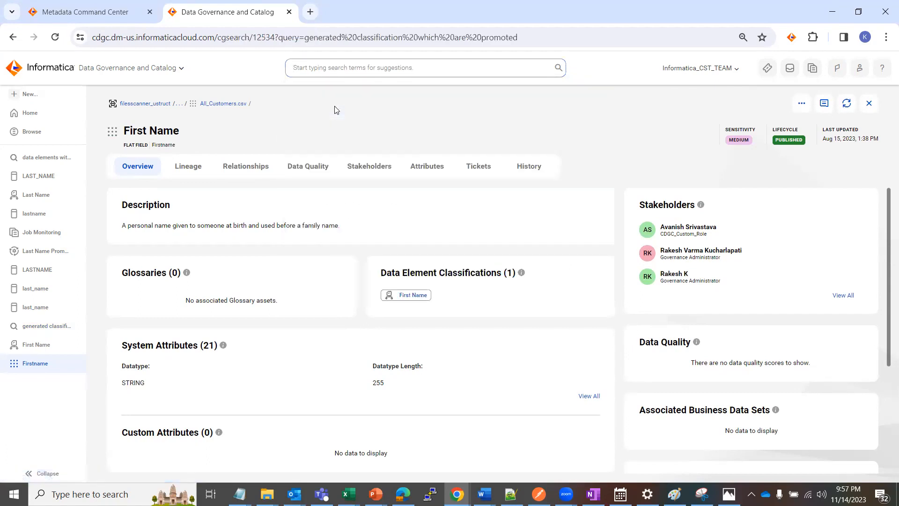
pyautogui.click(392, 68)
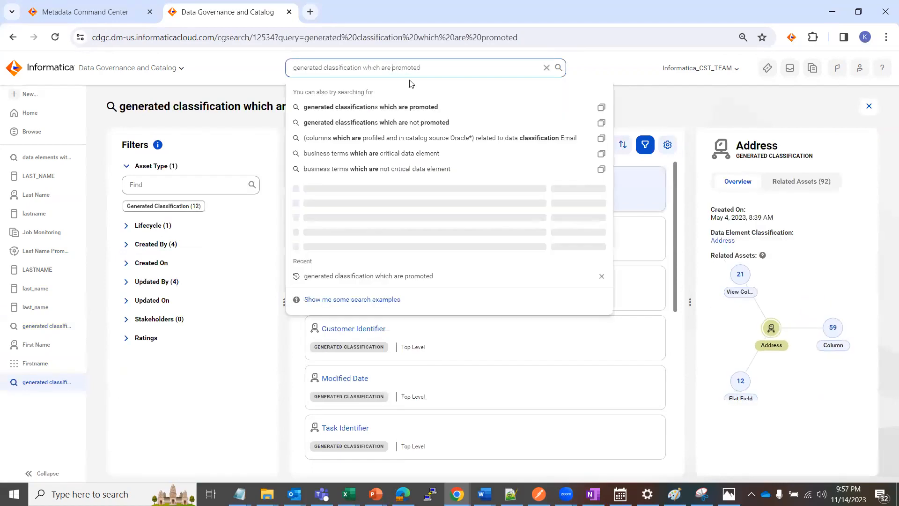
pyautogui.write('not')
pyautogui.press('Return')
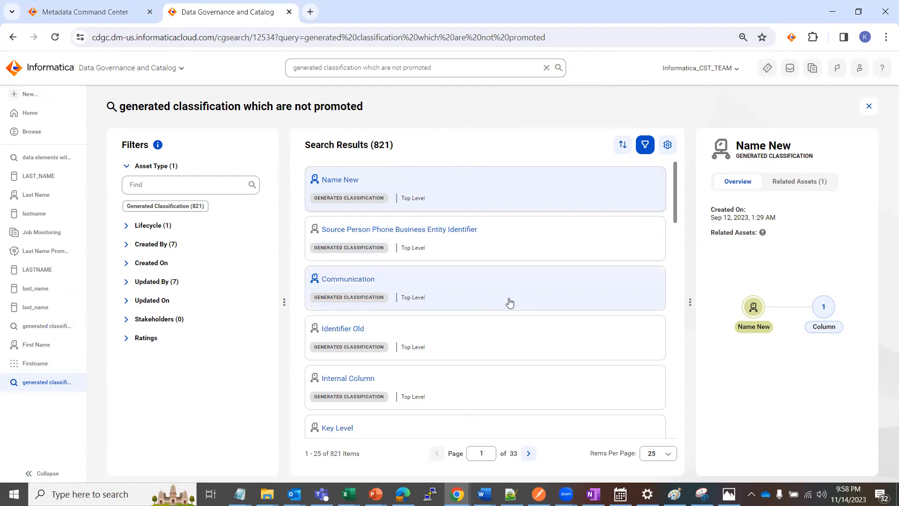
pyautogui.scroll(-1, 423, 338)
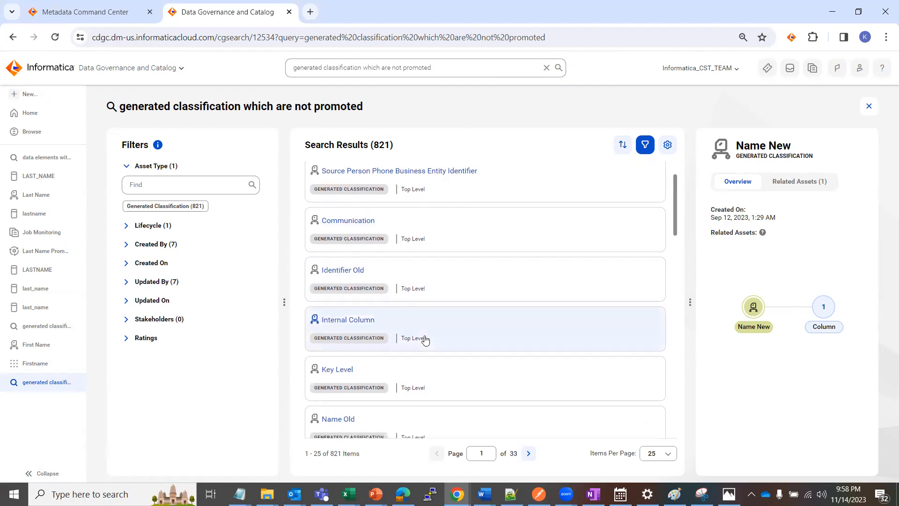
pyautogui.scroll(-4, 425, 339)
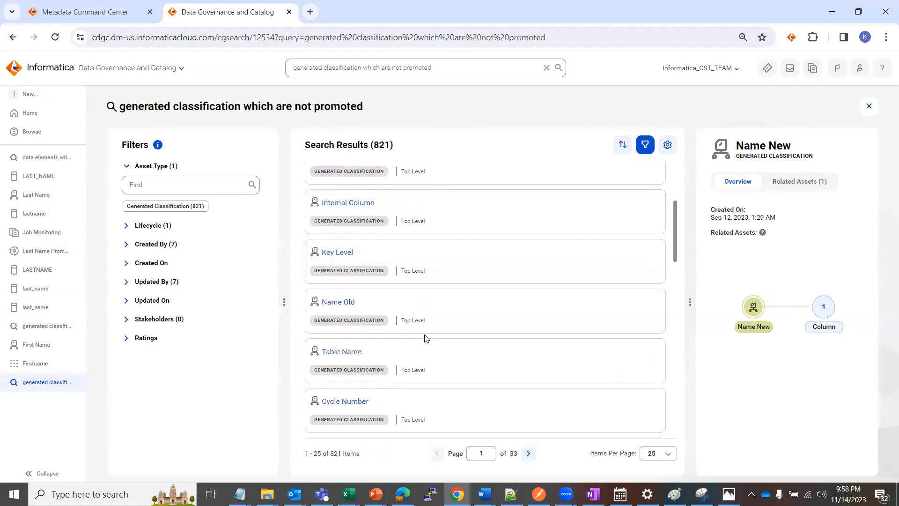
pyautogui.scroll(-2, 436, 347)
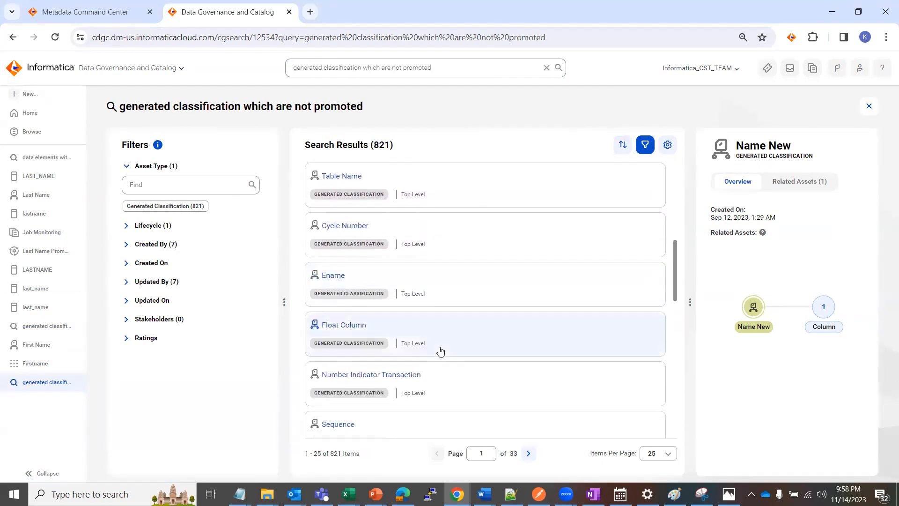
pyautogui.scroll(-3, 440, 349)
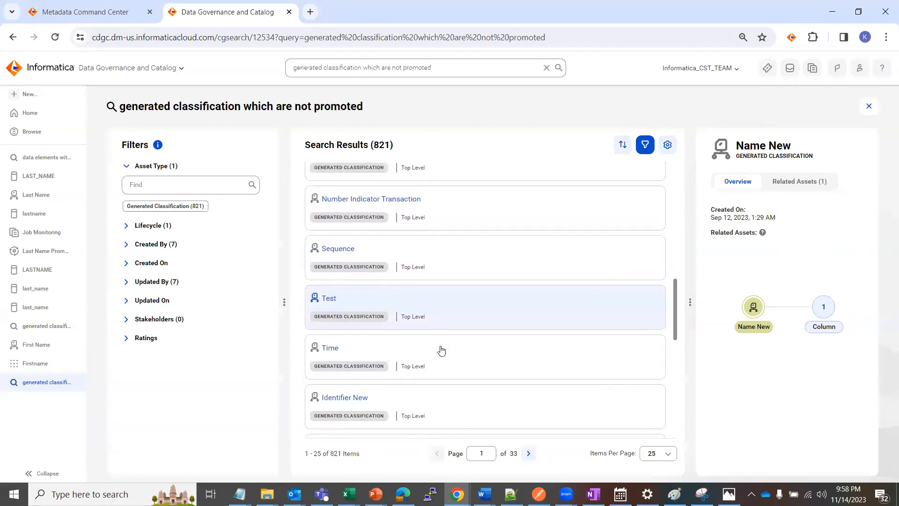
pyautogui.scroll(-2, 441, 350)
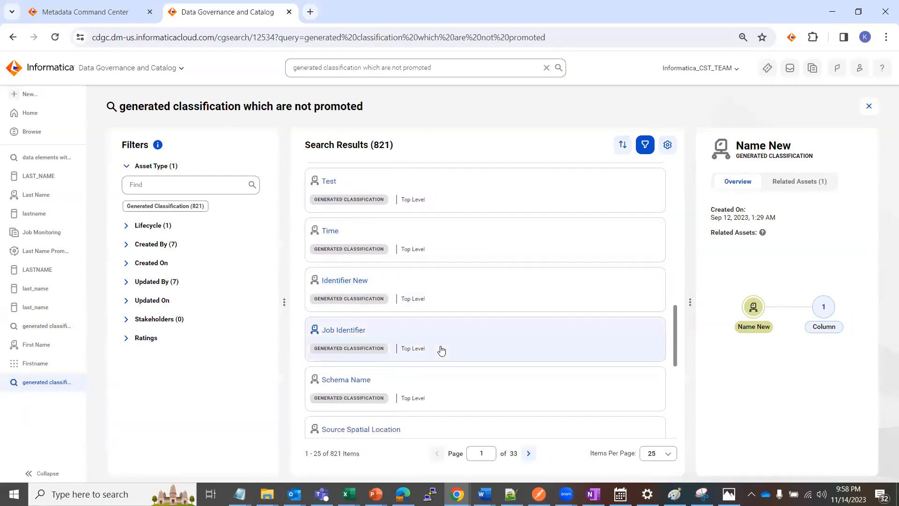
# - Open the Book Name generated classification from the unpromoted search results and list its associated data elements
pyautogui.scroll(-4, 441, 350)
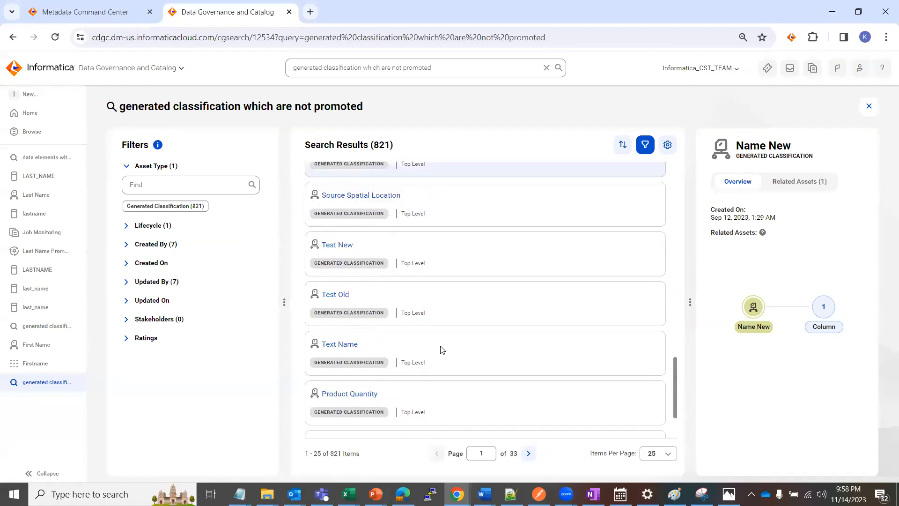
pyautogui.scroll(-1, 440, 349)
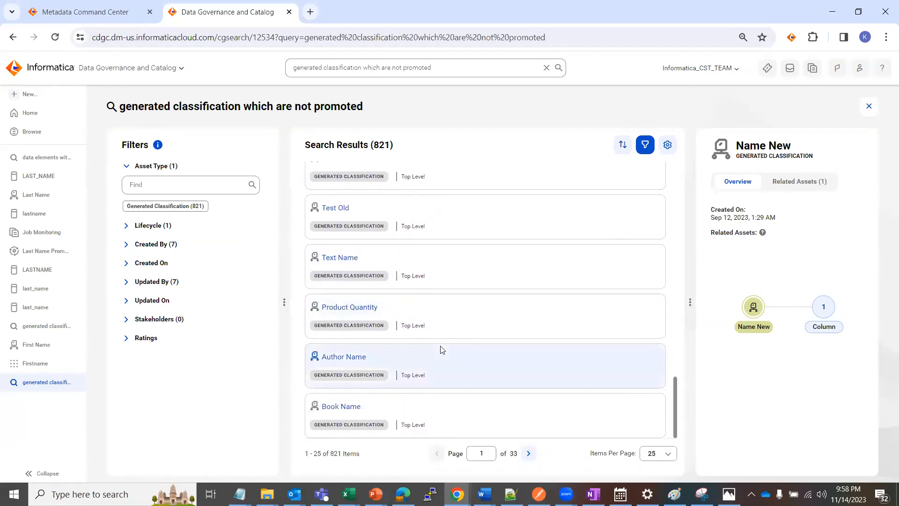
pyautogui.click(327, 407)
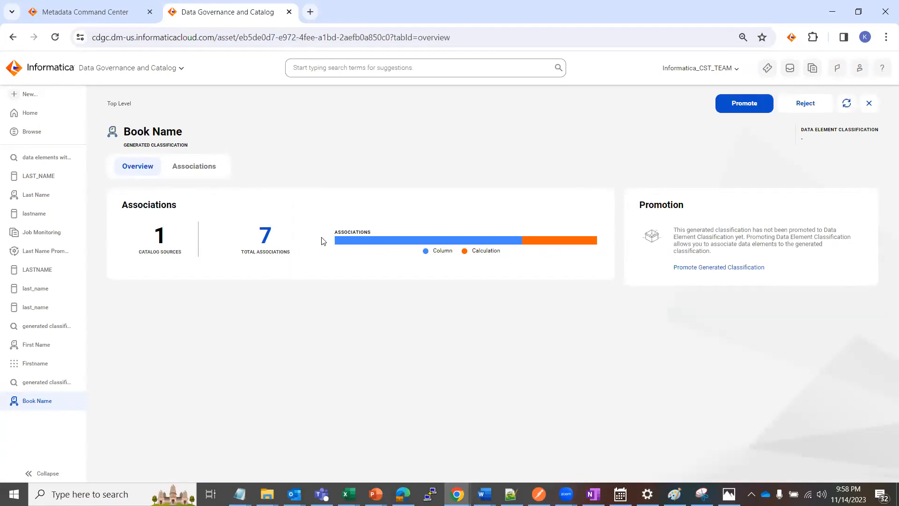
pyautogui.click(264, 239)
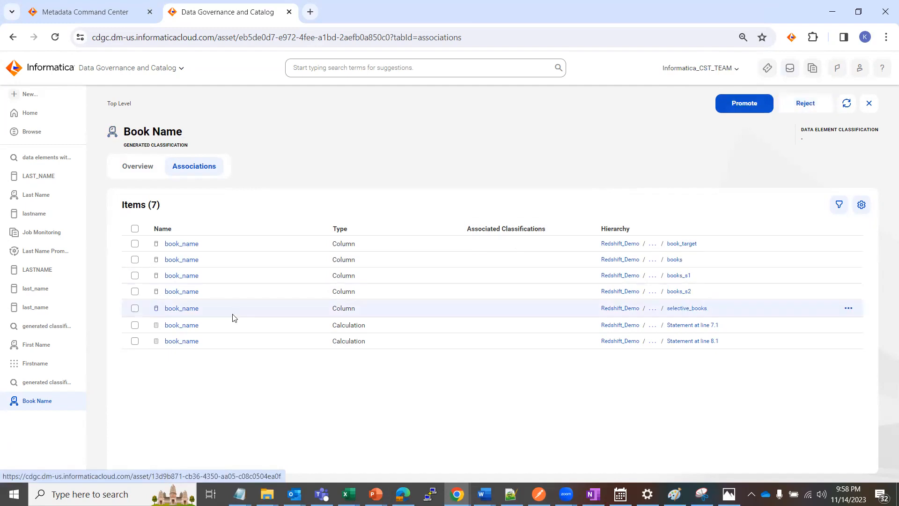
# - Open the book_name column of selective_books, check its generated classifications, and return to the Book Name classification
pyautogui.rightClick(190, 309)
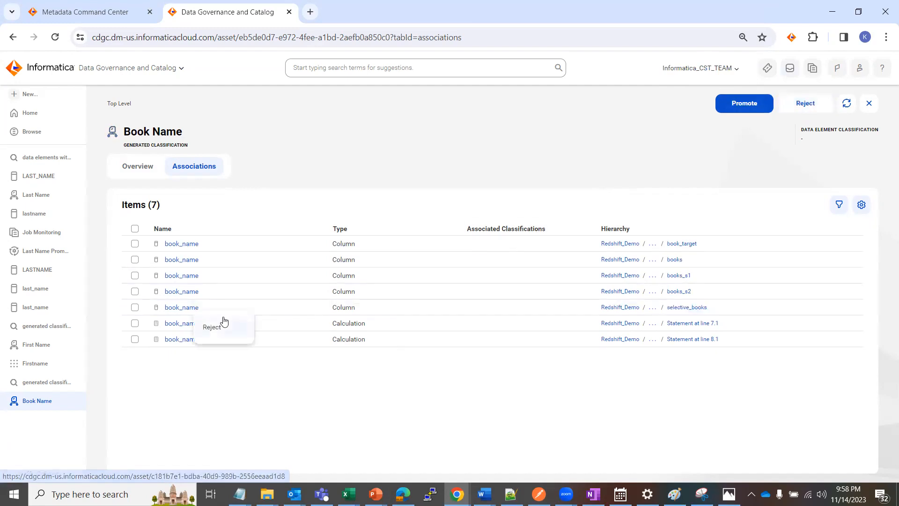
pyautogui.click(186, 310)
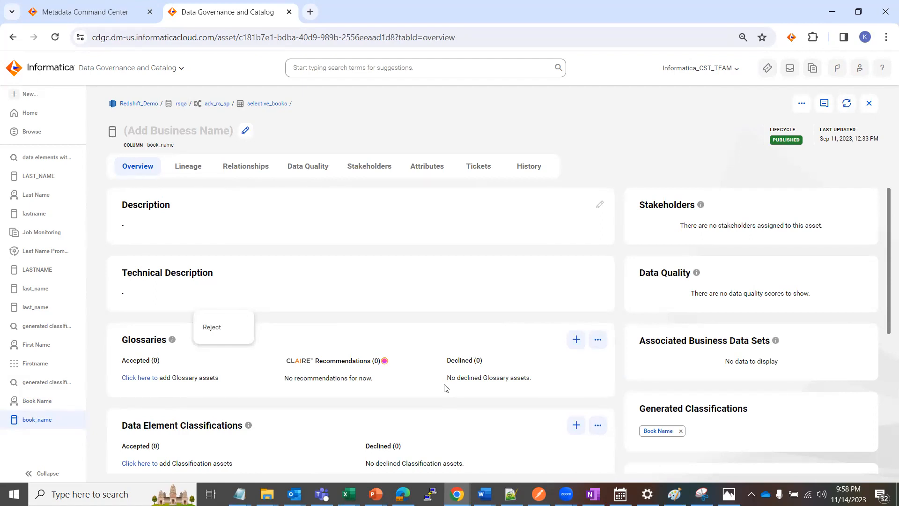
pyautogui.click(28, 402)
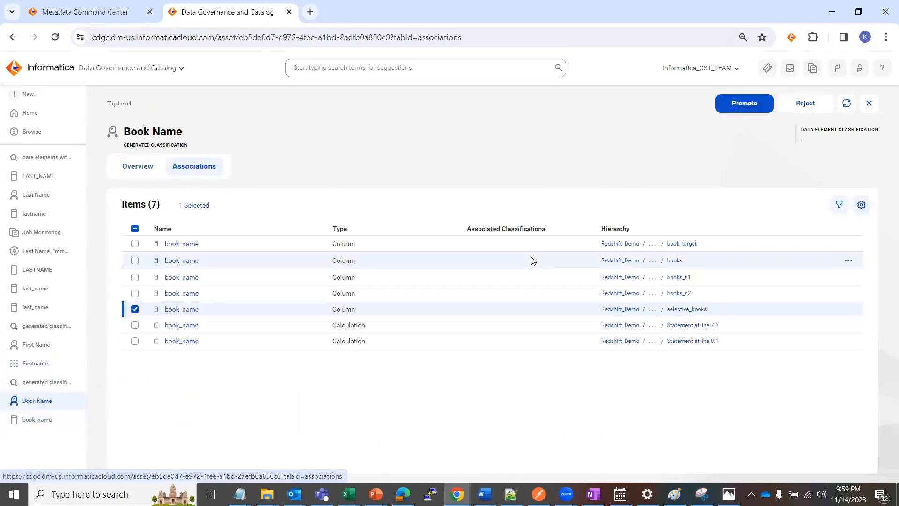
# - Start rejecting the Book Name generated classification and cancel the confirmation
pyautogui.click(813, 104)
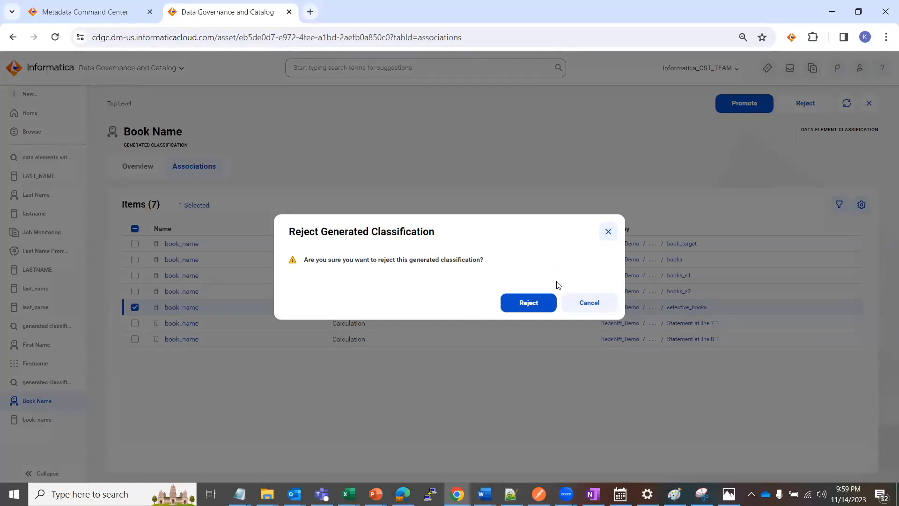
pyautogui.click(590, 304)
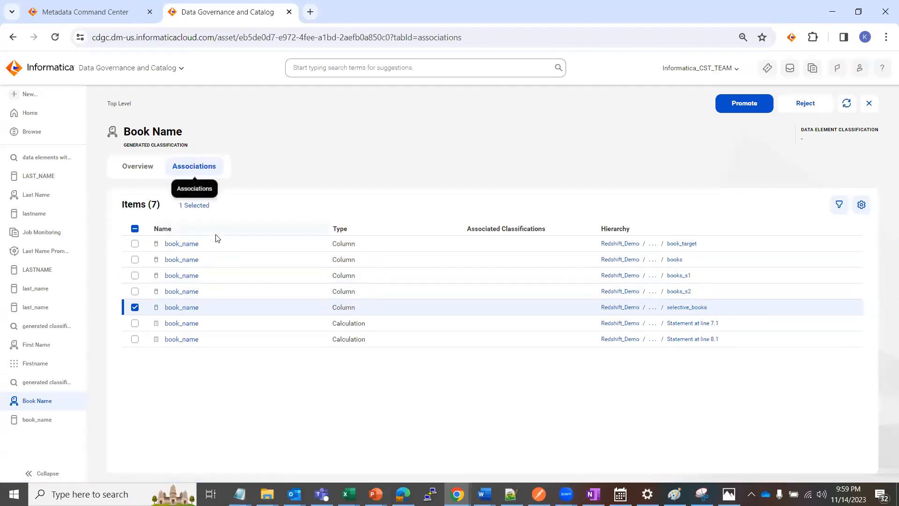
# - Open the book_name column of books_s2 and compare its generated classifications with those of the selective_books column
pyautogui.rightClick(187, 295)
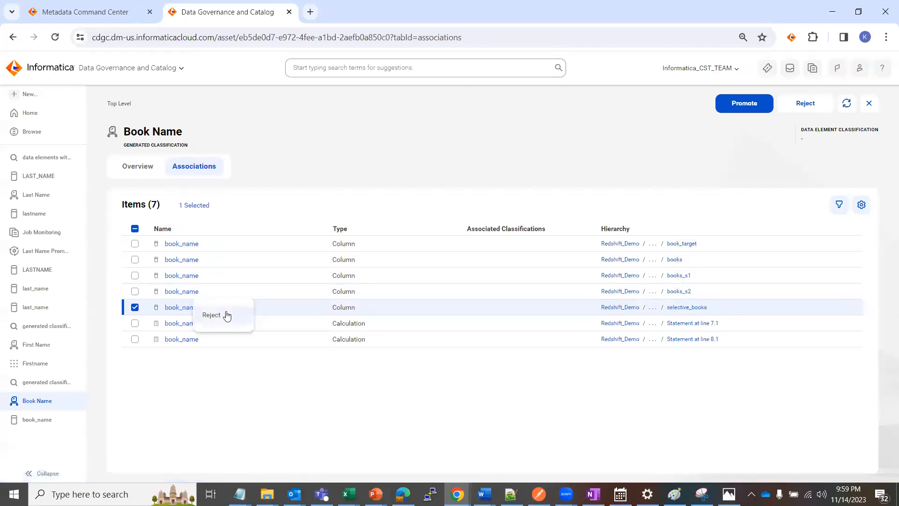
pyautogui.click(191, 294)
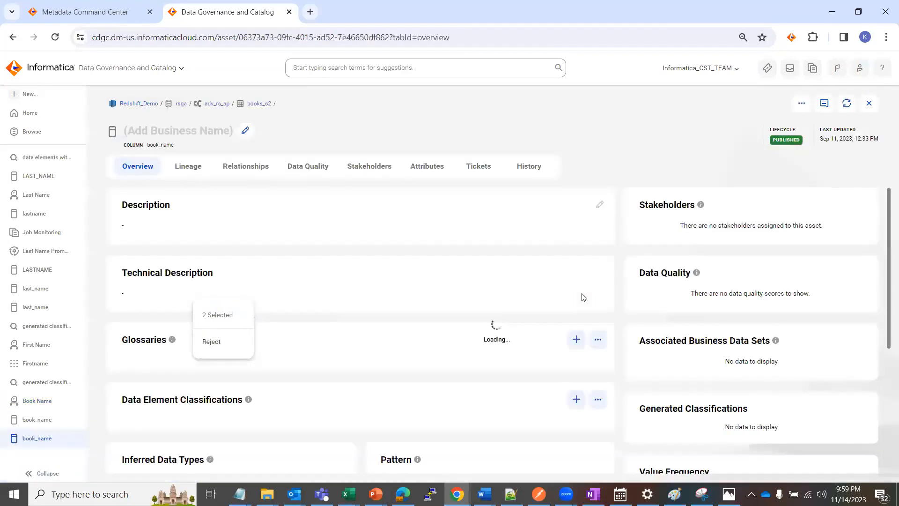
pyautogui.scroll(-3, 679, 330)
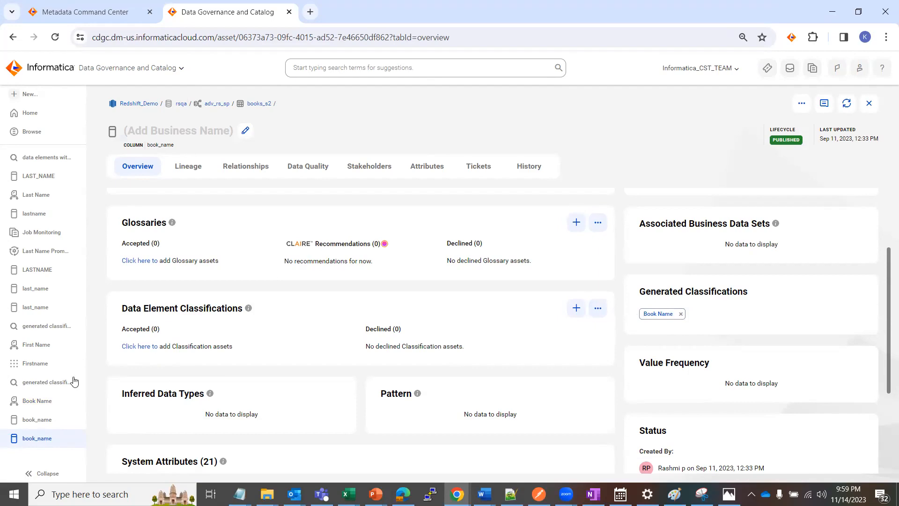
pyautogui.click(41, 435)
pyautogui.click(41, 436)
pyautogui.click(33, 420)
pyautogui.click(33, 441)
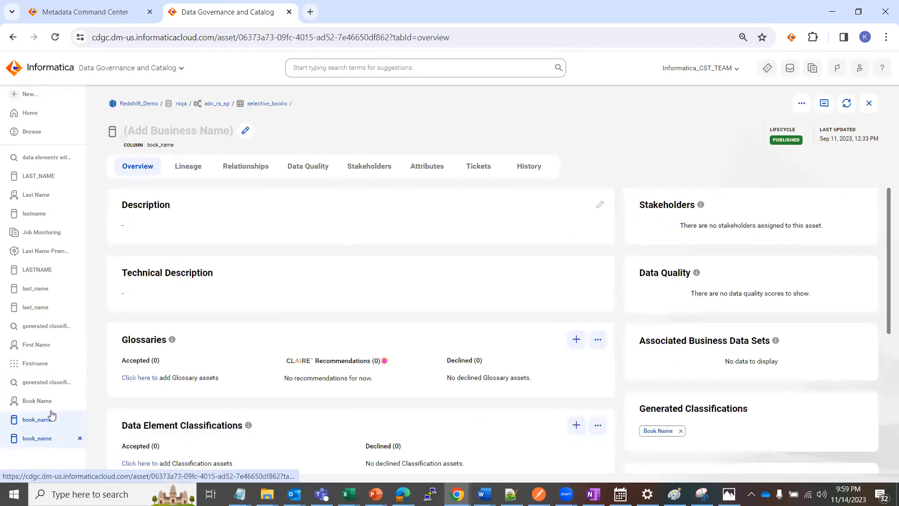
# - Reject the Book Name generated classification, confirm the rejection, and refresh the classification's page after the job has run
pyautogui.click(44, 402)
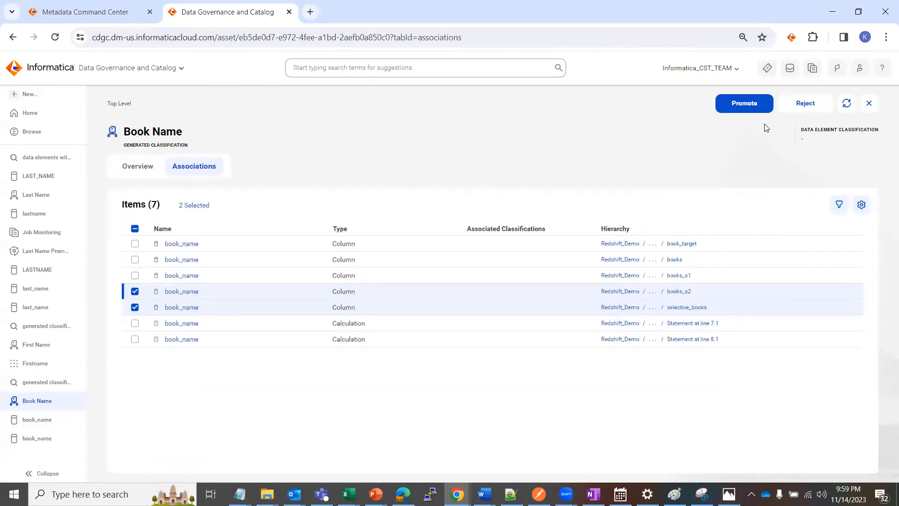
pyautogui.click(804, 105)
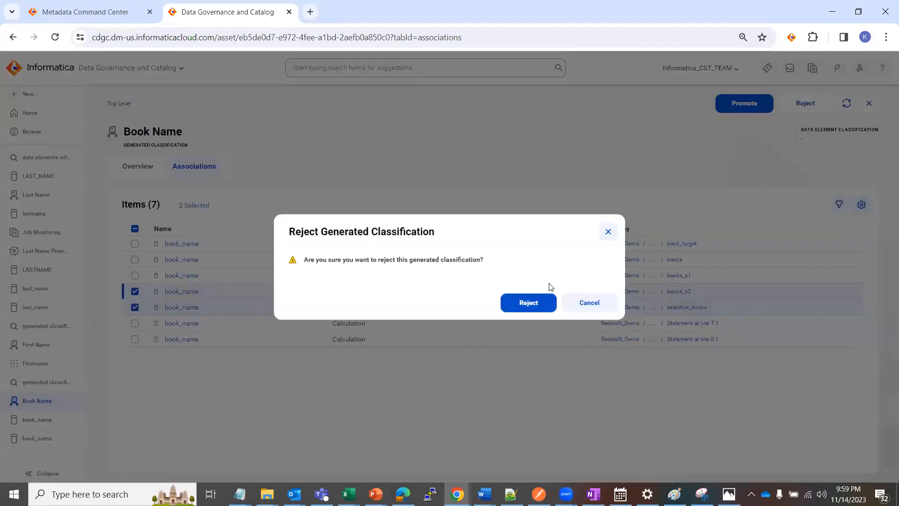
pyautogui.click(534, 305)
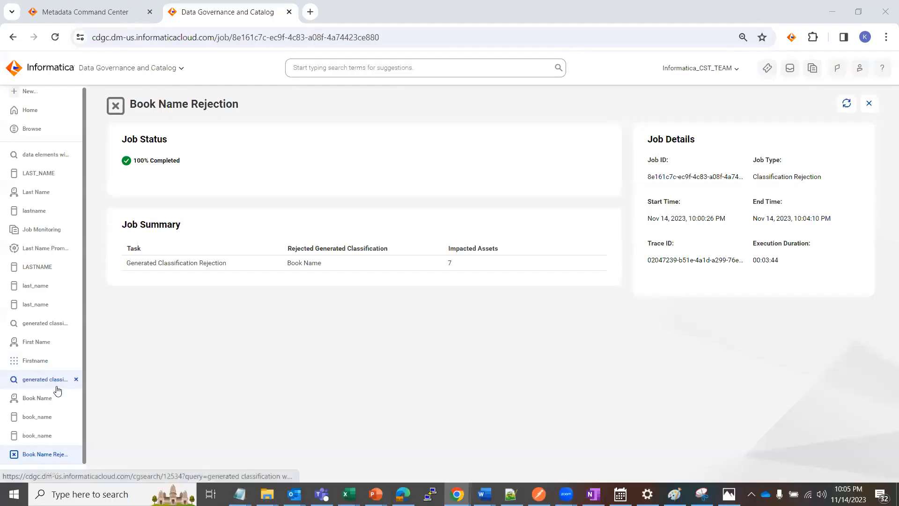
pyautogui.click(36, 399)
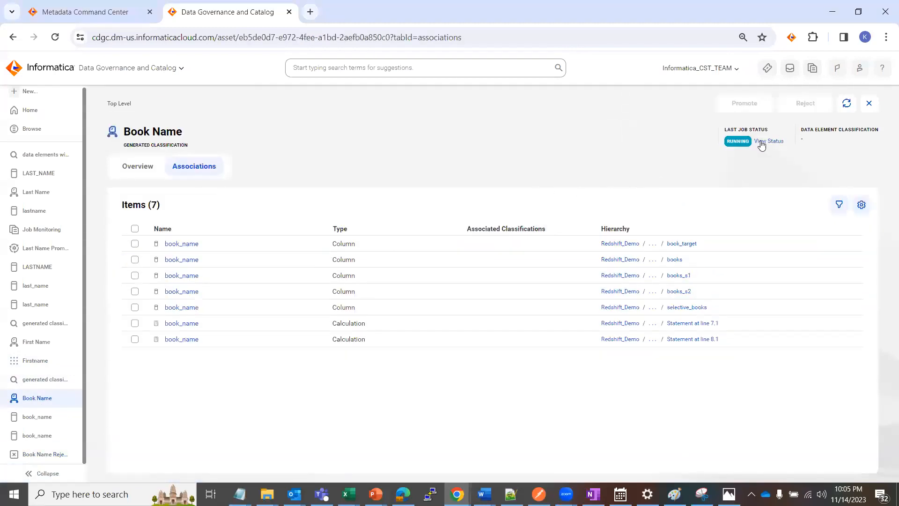
pyautogui.click(846, 104)
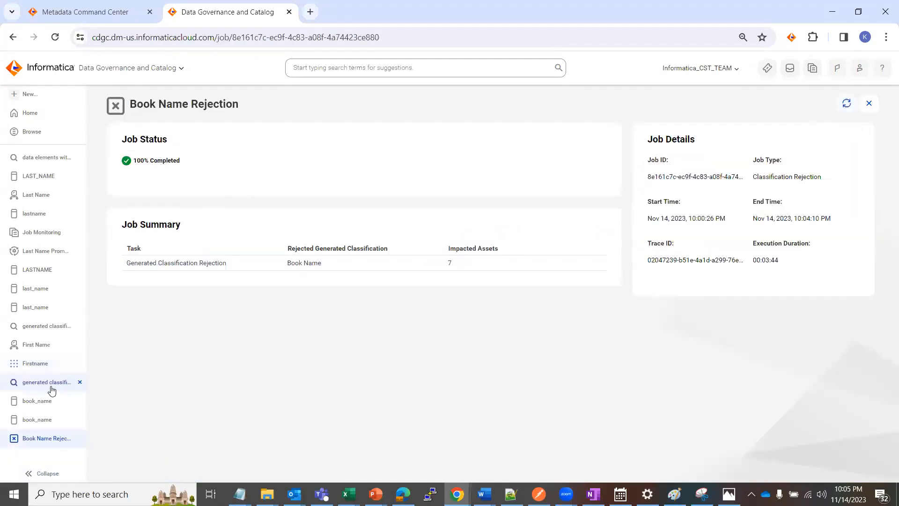
# - Refresh the book_name columns of selective_books and books_s2 to check their generated classifications, and review the Book Name Rejection job
pyautogui.click(31, 401)
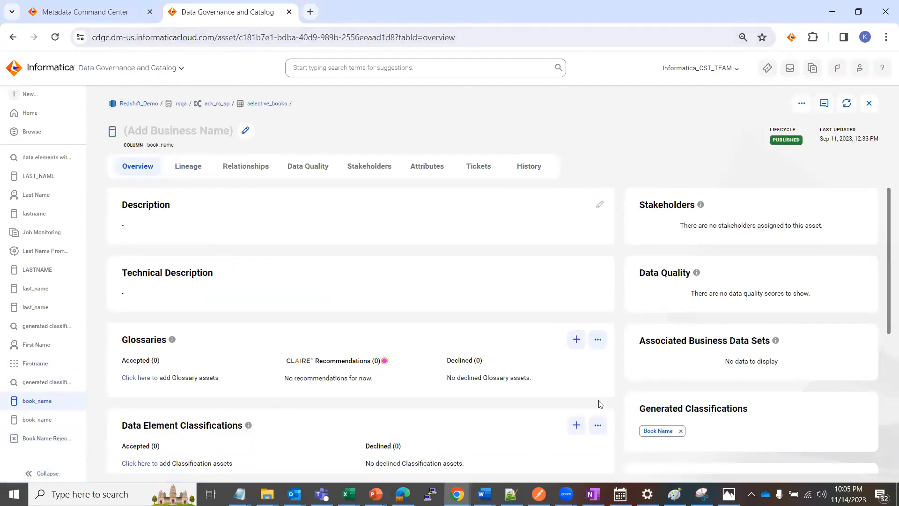
pyautogui.scroll(-1, 553, 341)
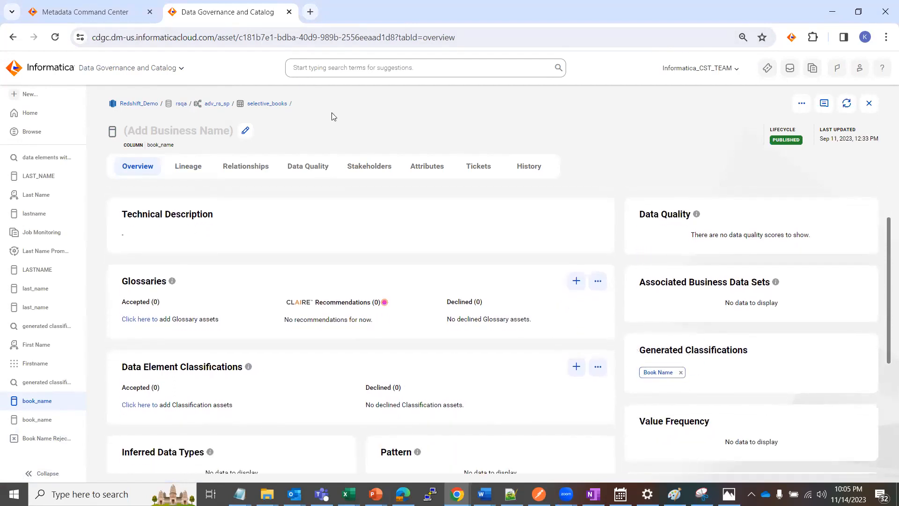
pyautogui.click(846, 103)
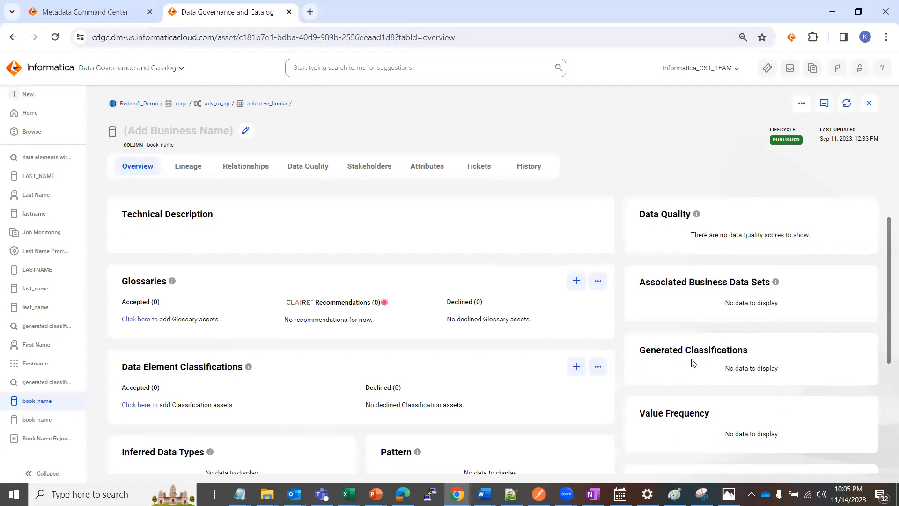
pyautogui.click(38, 421)
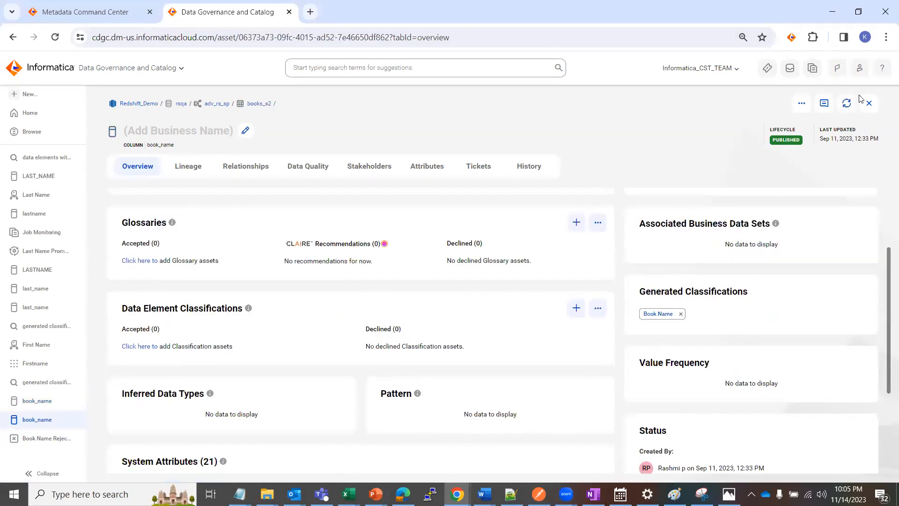
pyautogui.click(846, 103)
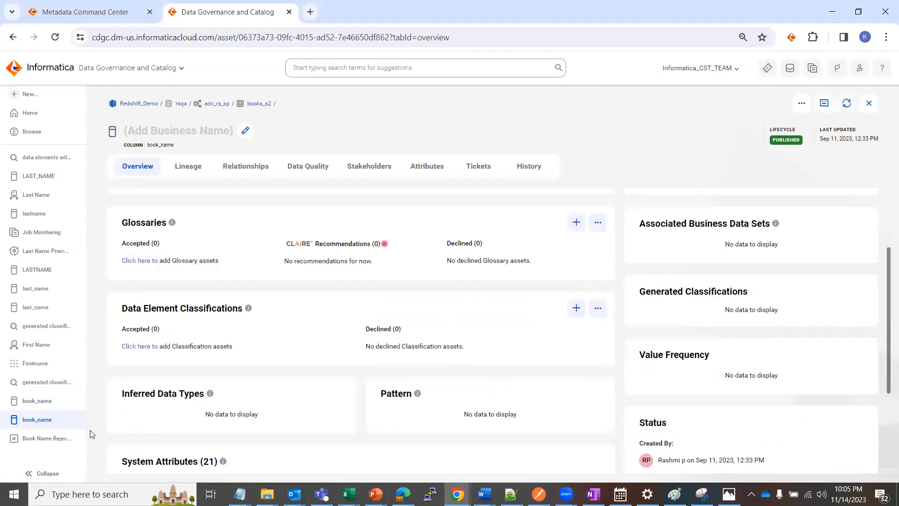
pyautogui.click(26, 405)
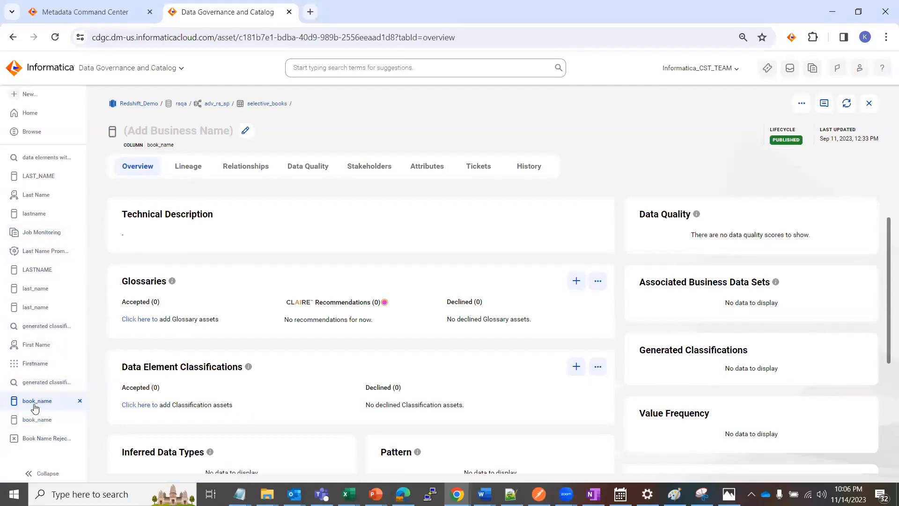
pyautogui.click(31, 438)
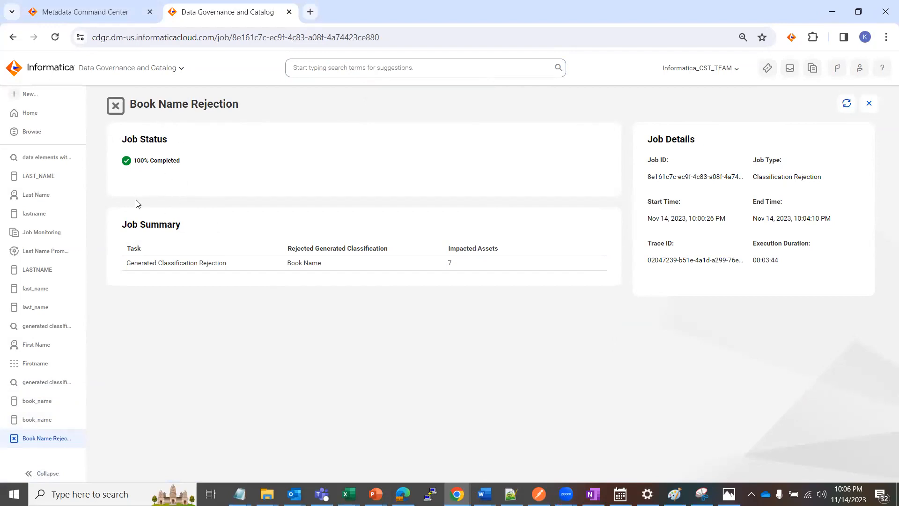
# - Search the catalog for "Generated classification 'Book Name'"
pyautogui.click(295, 66)
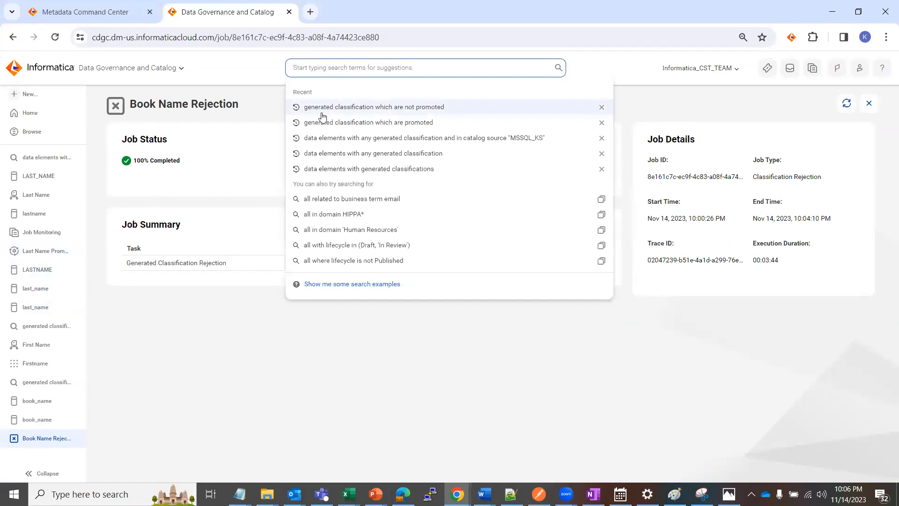
pyautogui.write("Generated classification 'Book Name")
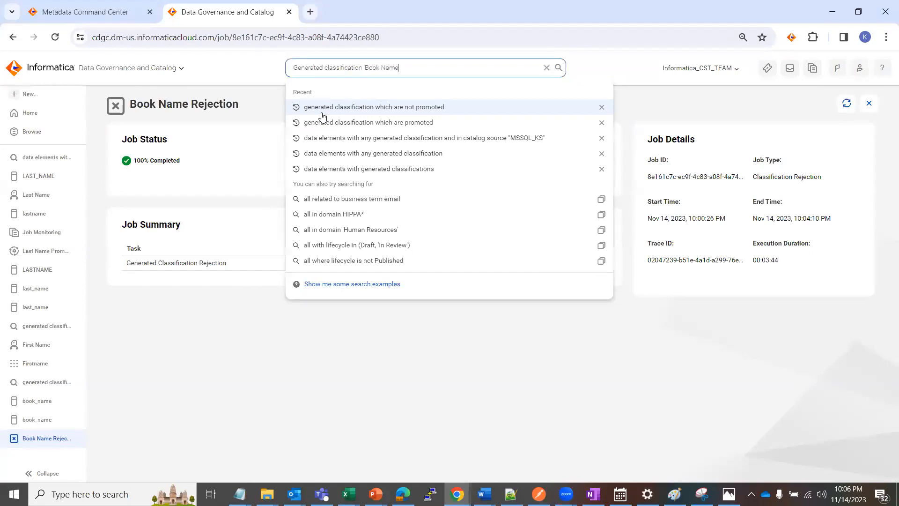
pyautogui.press('Return')
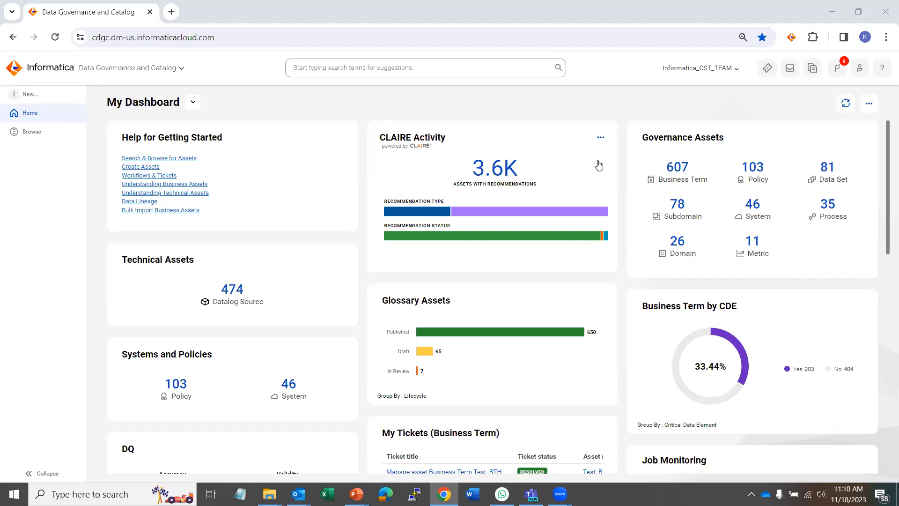
pyautogui.hotkey('alt', 'Tab')
pyautogui.hotkey('alt', 'Tab')
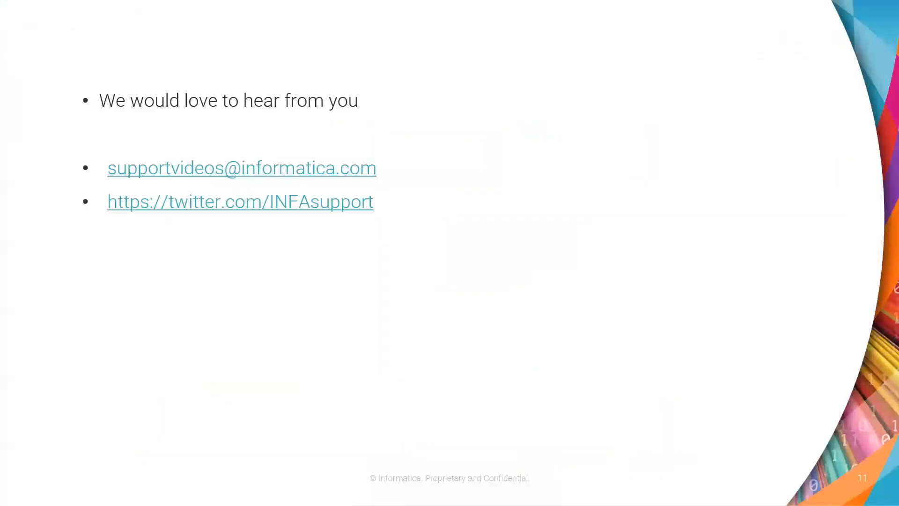